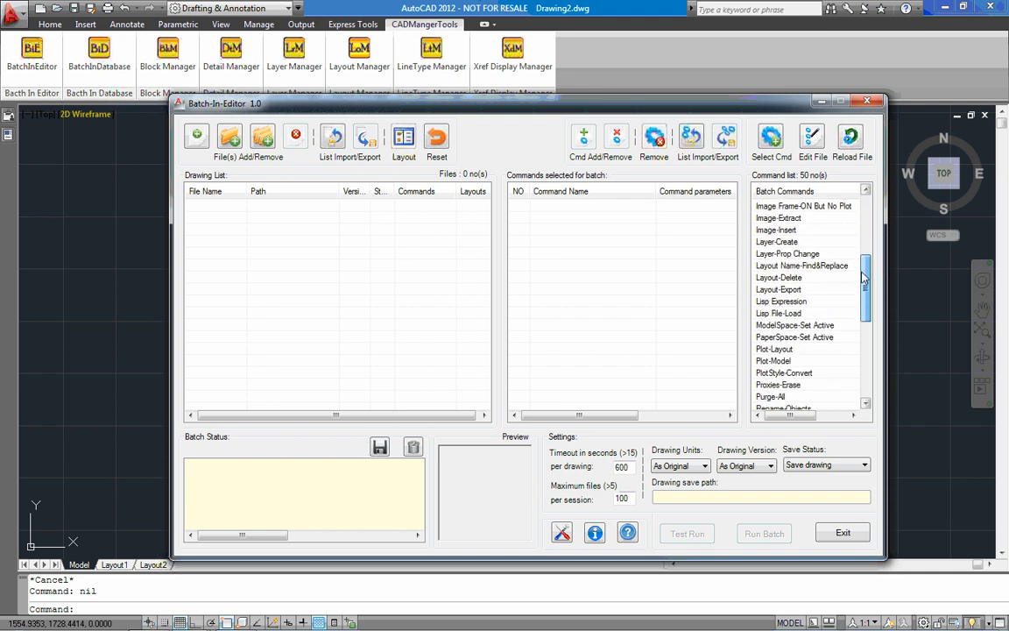
# Examine the available batch commands and the options for adding files to the drawing list.
pyautogui.moveTo(863, 277); pyautogui.dragTo(863, 286)
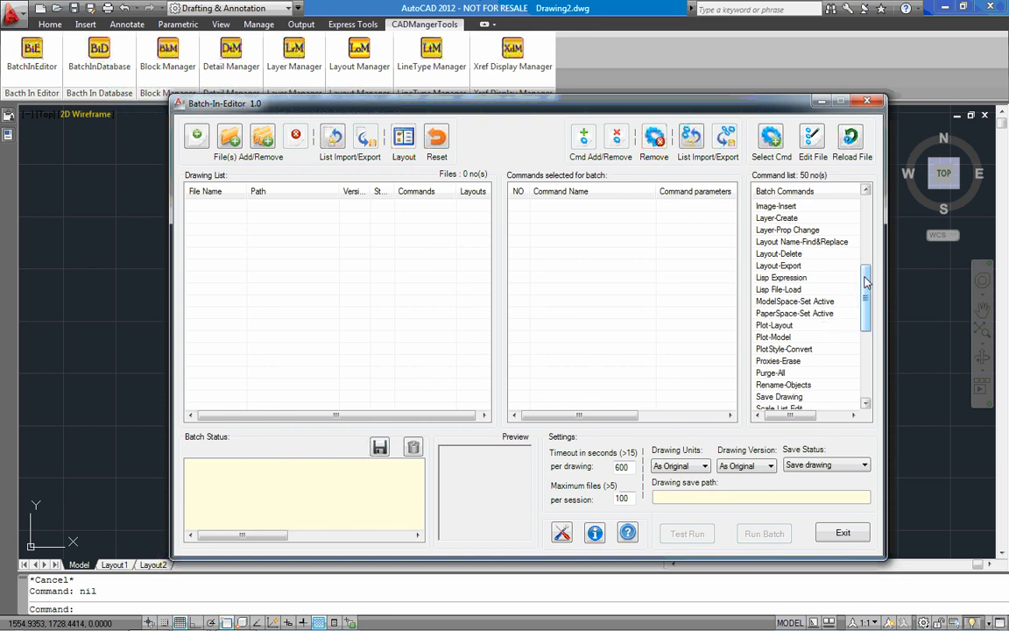
pyautogui.moveTo(866, 280); pyautogui.dragTo(865, 296)
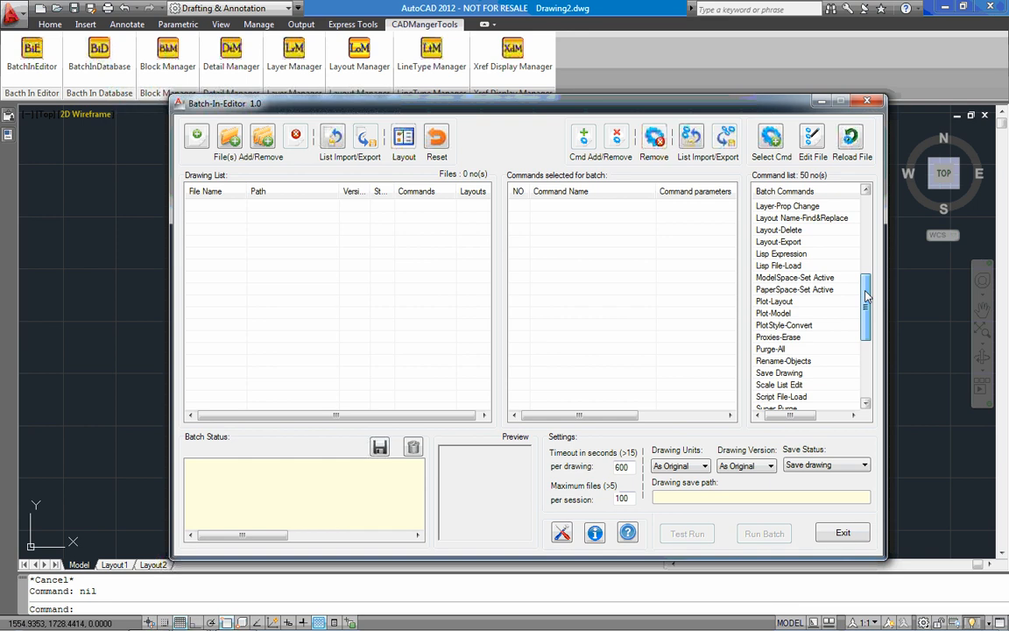
pyautogui.moveTo(866, 296); pyautogui.dragTo(865, 357)
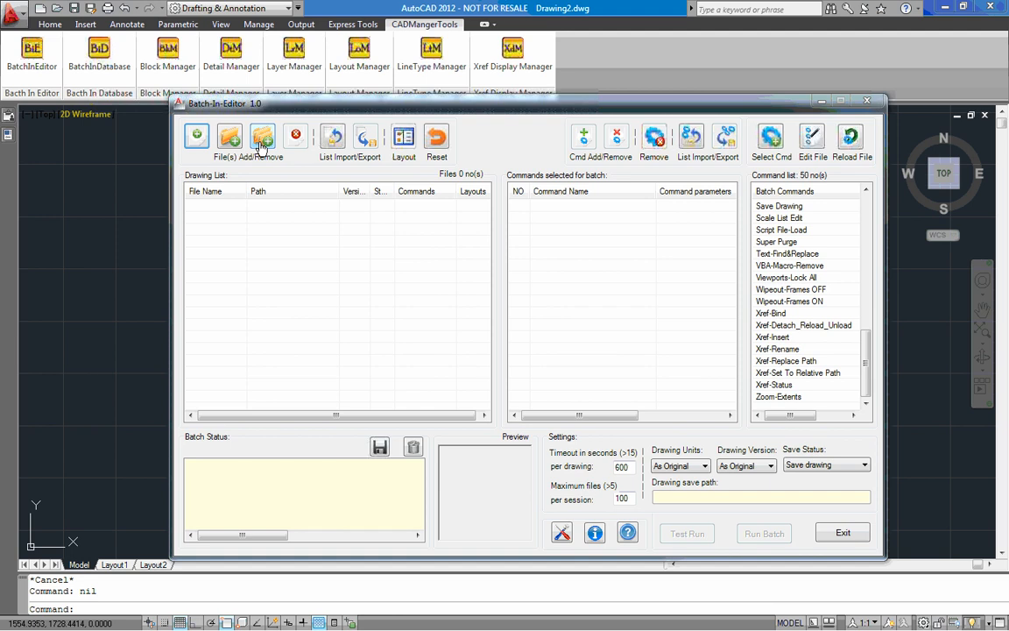
pyautogui.rightClick(301, 235)
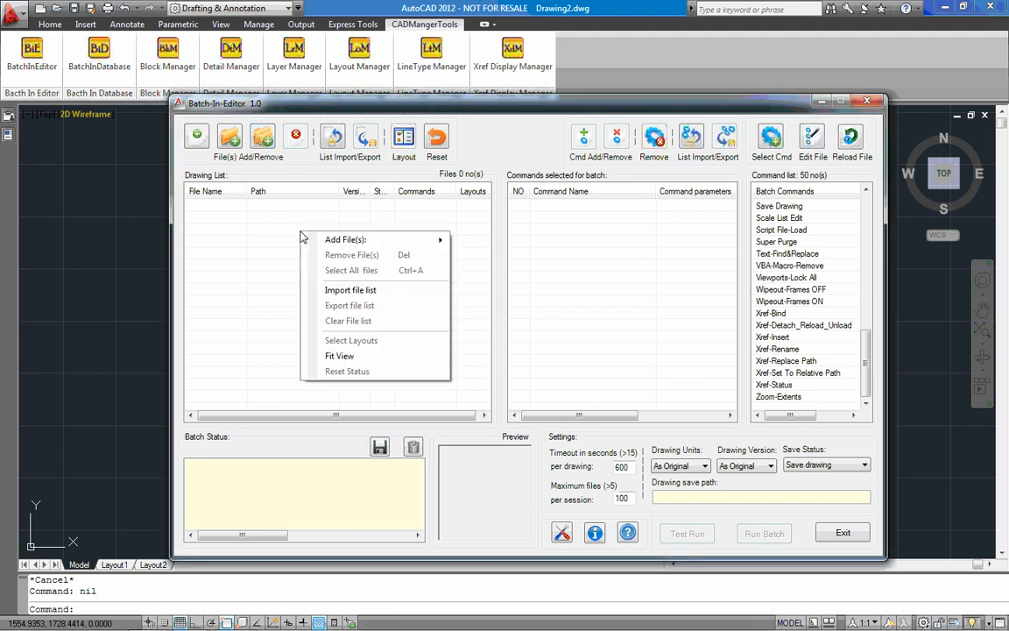
pyautogui.moveTo(380, 243)
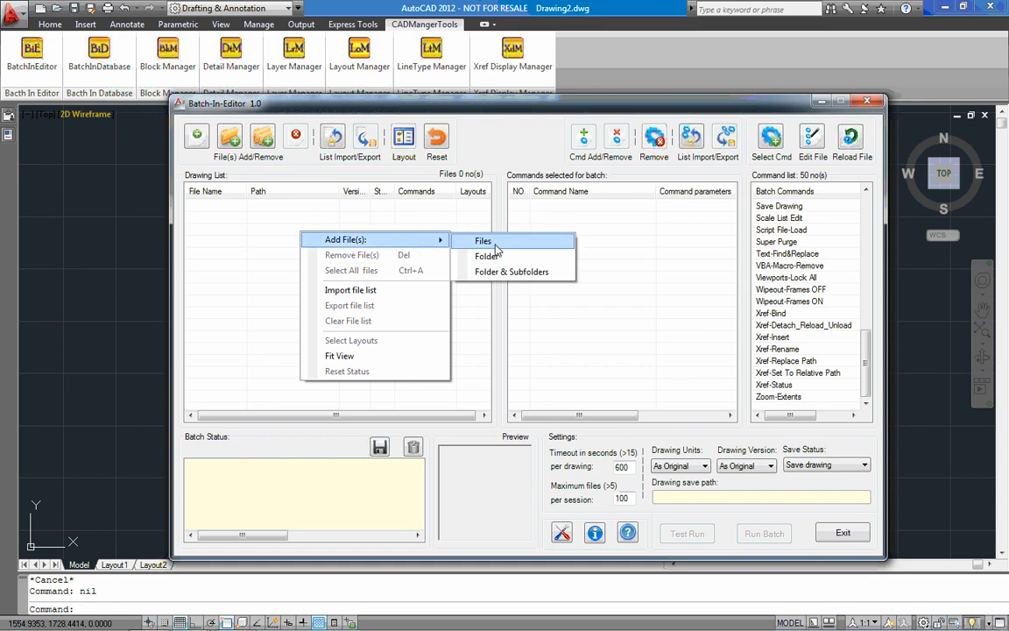
pyautogui.click(260, 249)
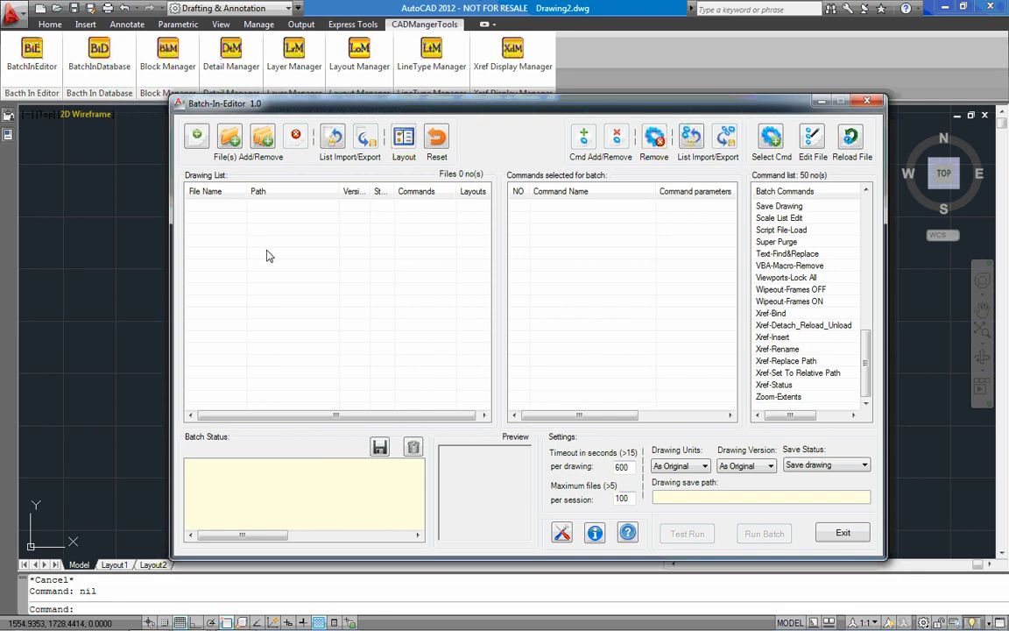
# Add all seven XYZ-000-S drawings from P:\Stucture\Final to the drawing list.
pyautogui.click(196, 138)
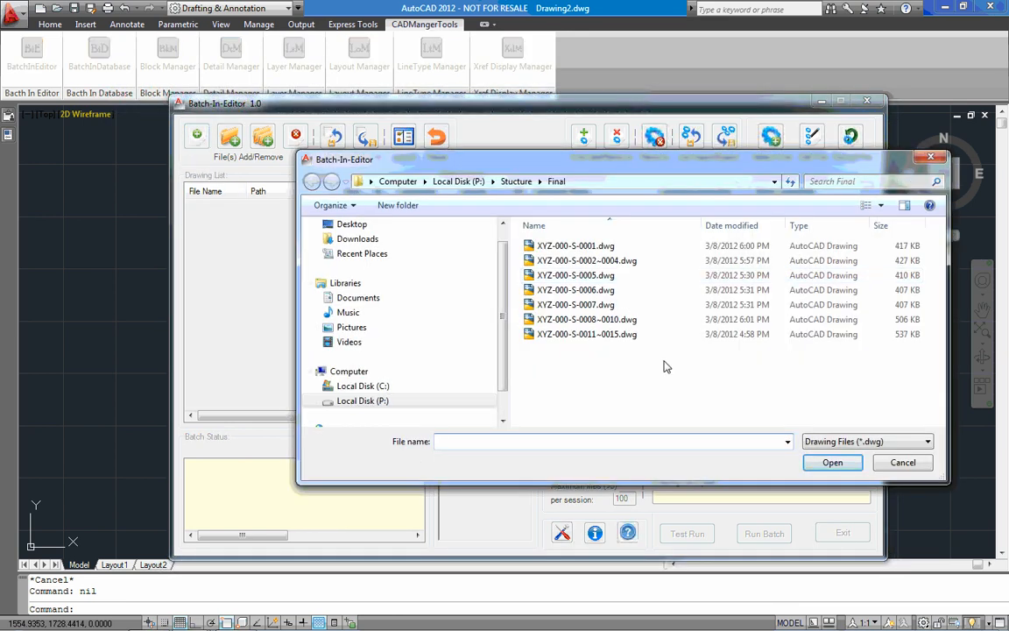
pyautogui.click(635, 335)
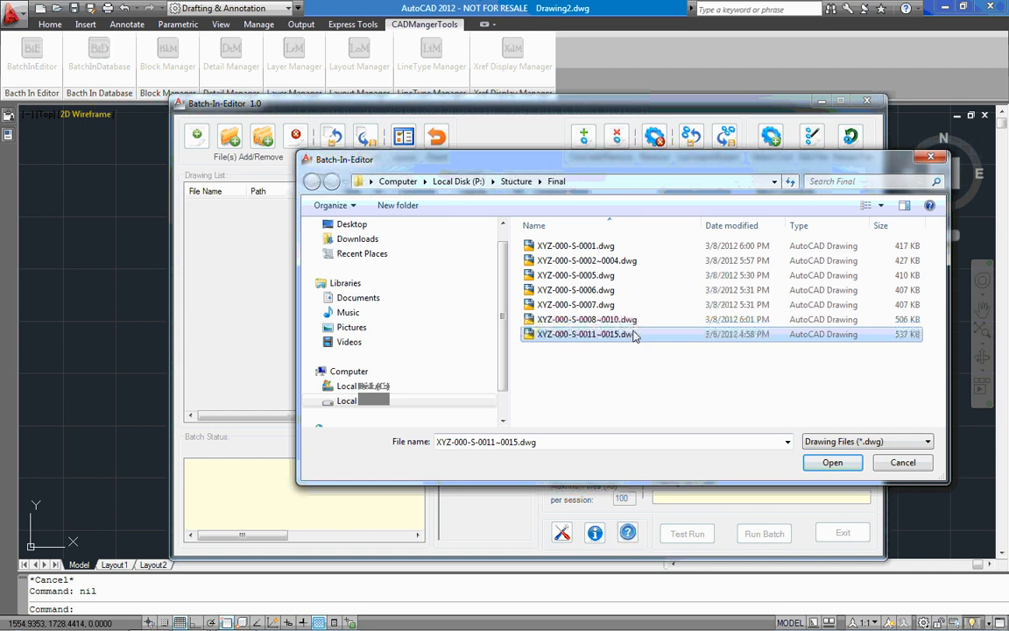
pyautogui.keyDown('ctrl'); pyautogui.click(580, 276); pyautogui.keyUp('ctrl')
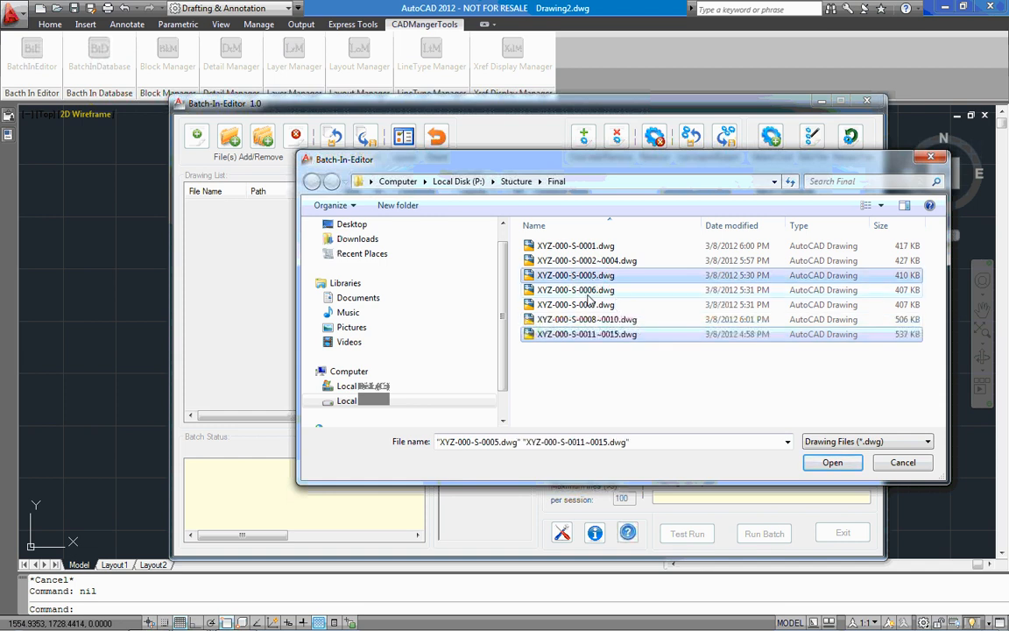
pyautogui.keyDown('ctrl'); pyautogui.click(585, 294); pyautogui.keyUp('ctrl')
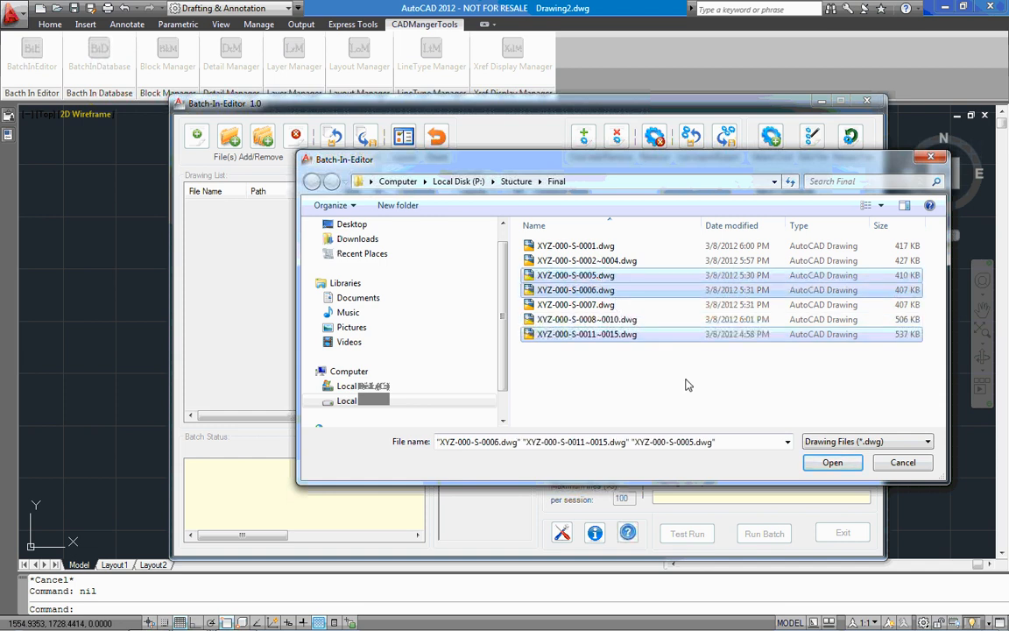
pyautogui.moveTo(686, 377); pyautogui.dragTo(513, 220)
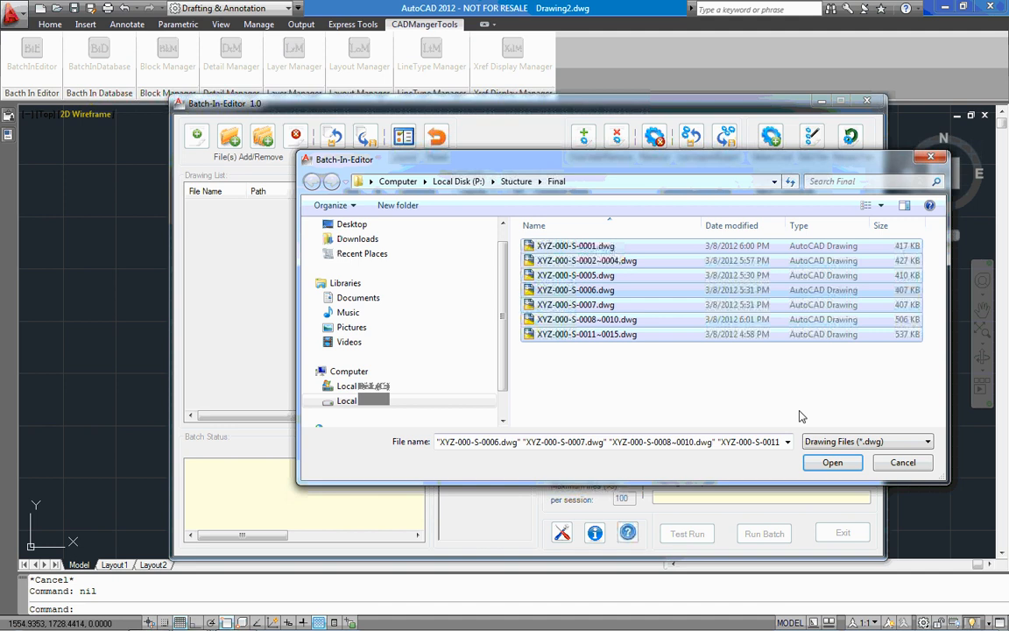
pyautogui.click(832, 463)
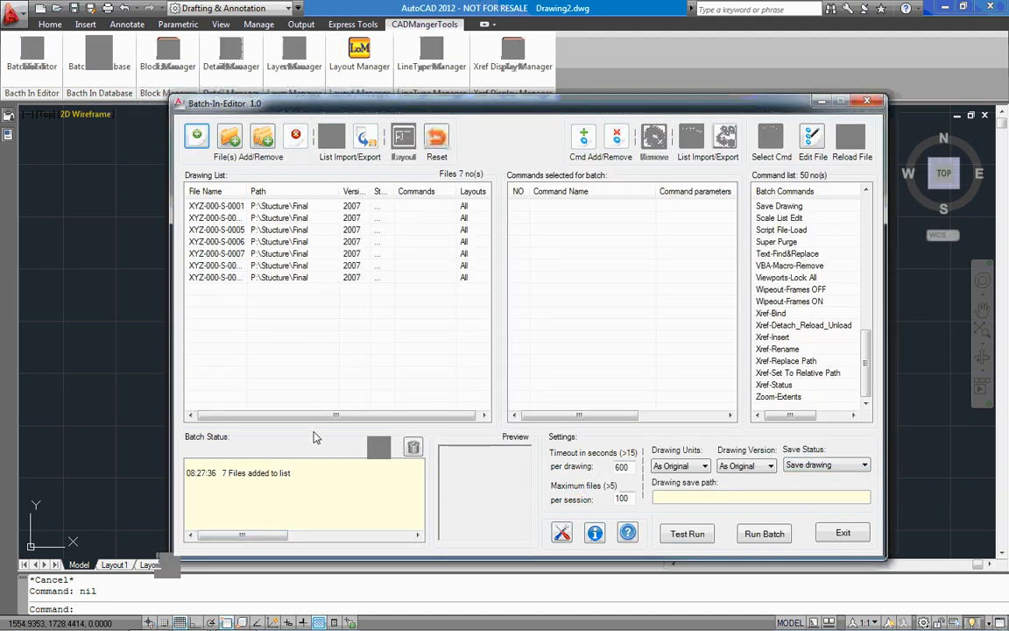
# Add the SER-Ex-DFR drawings from the P:\Block Insert and Replace folder to the drawing list using Windows Explorer.
pyautogui.press('super+e')
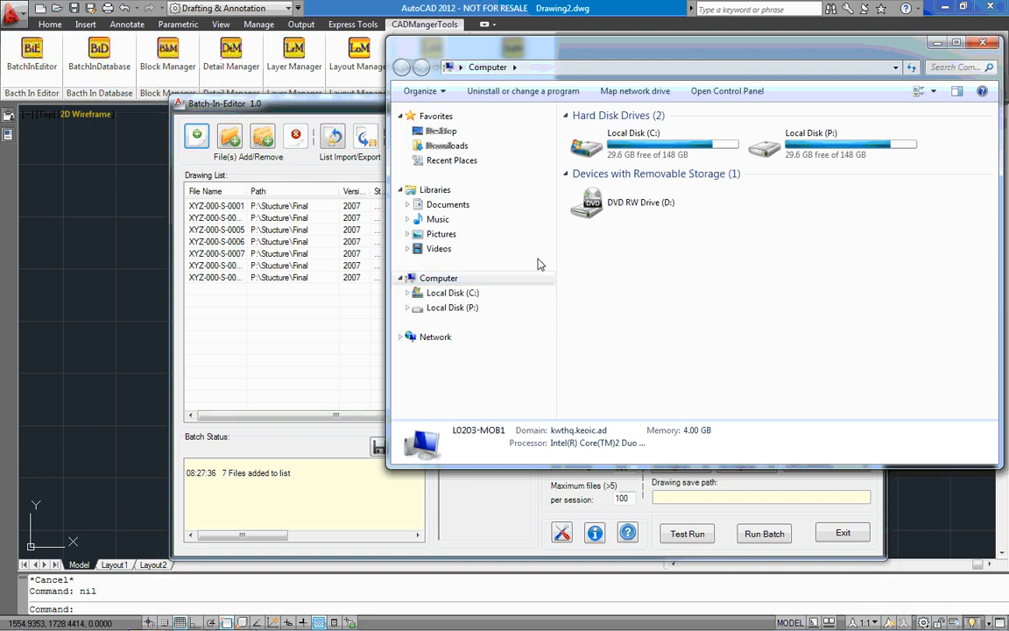
pyautogui.click(473, 309)
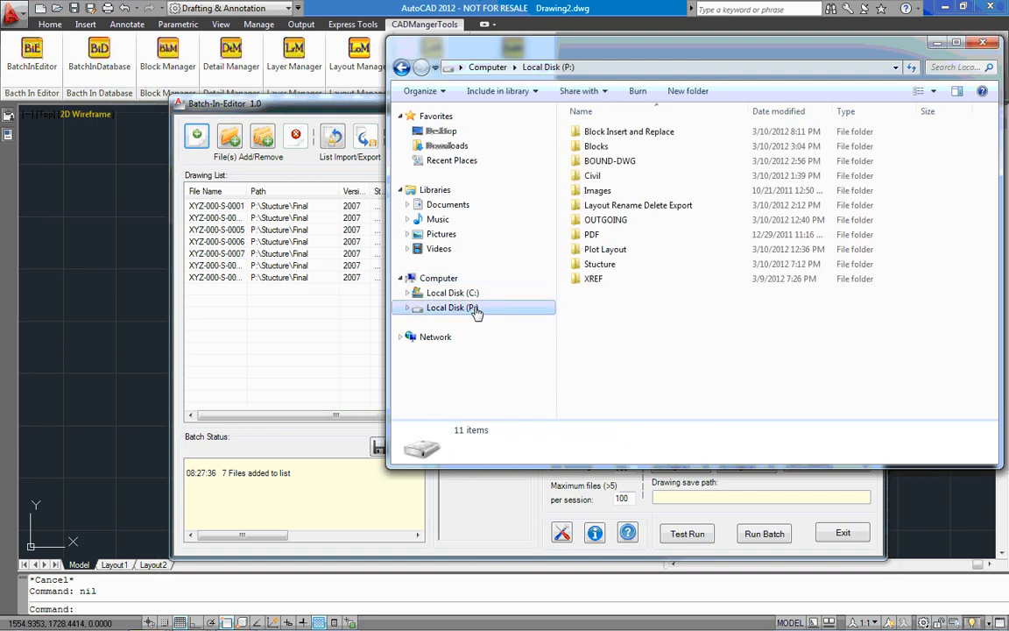
pyautogui.doubleClick(637, 133)
pyautogui.moveTo(678, 202); pyautogui.dragTo(321, 352)
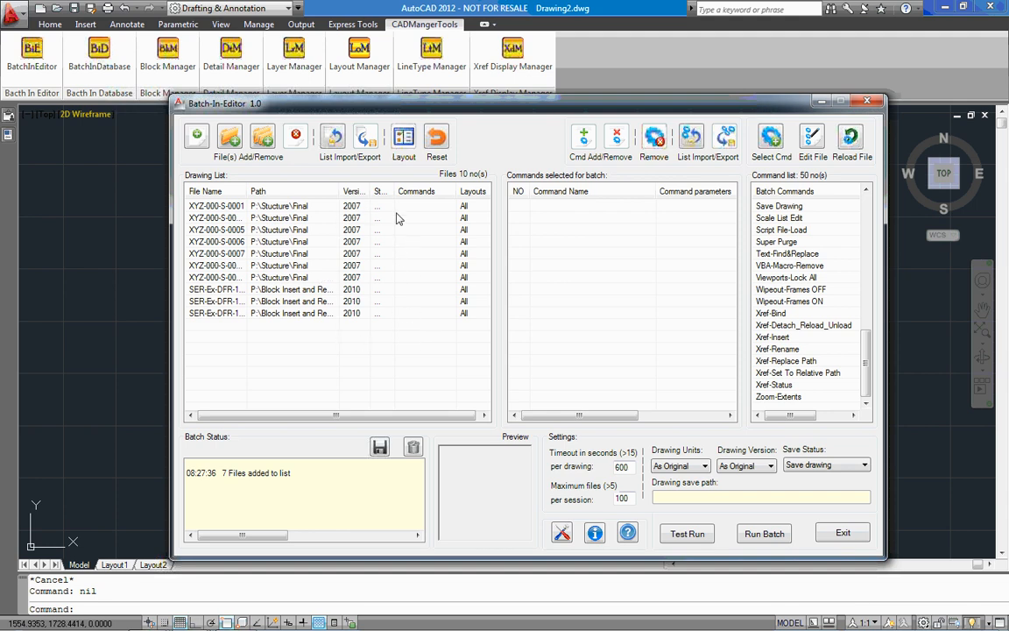
# Widen the drawing list's Version column and the Batch-In-Editor window.
pyautogui.moveTo(365, 191); pyautogui.dragTo(372, 191)
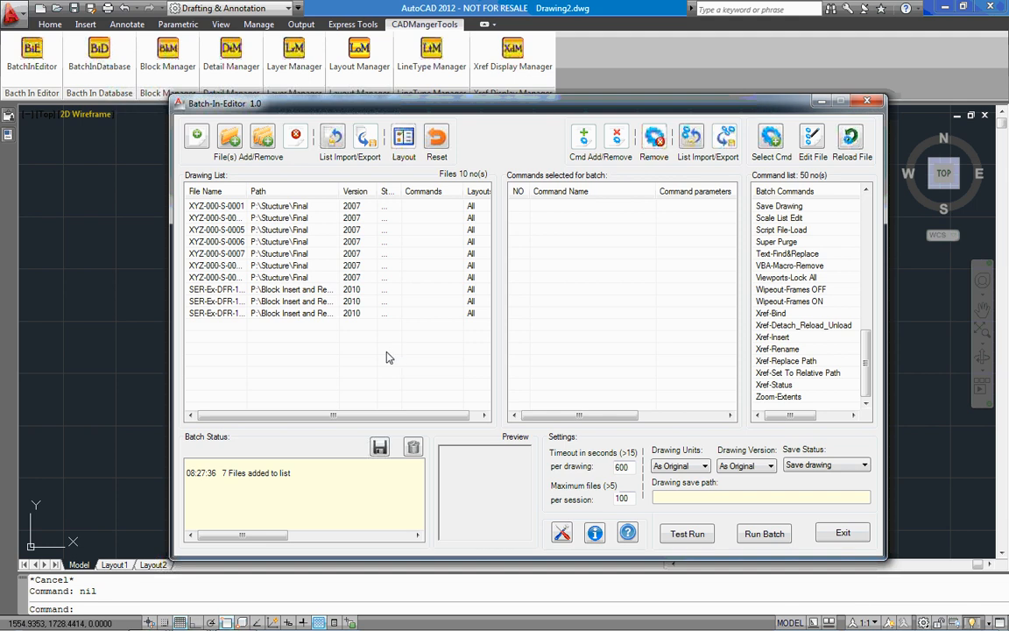
pyautogui.moveTo(155, 330); pyautogui.dragTo(84, 329)
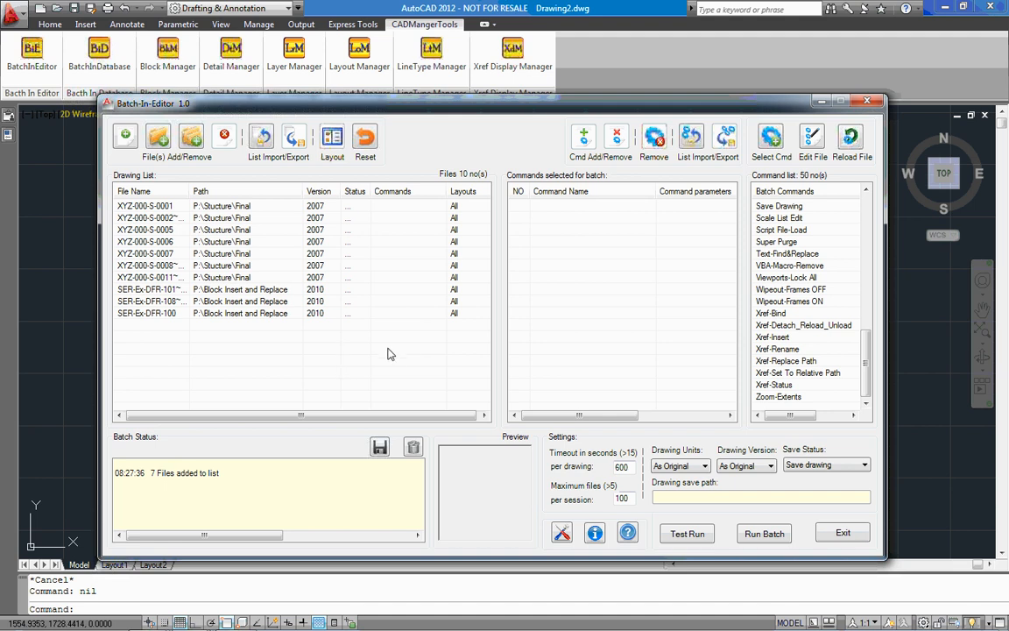
# Move the three SER-Ex-DFR drawings to the beginning of the drawing list.
pyautogui.moveTo(264, 289); pyautogui.dragTo(272, 322)
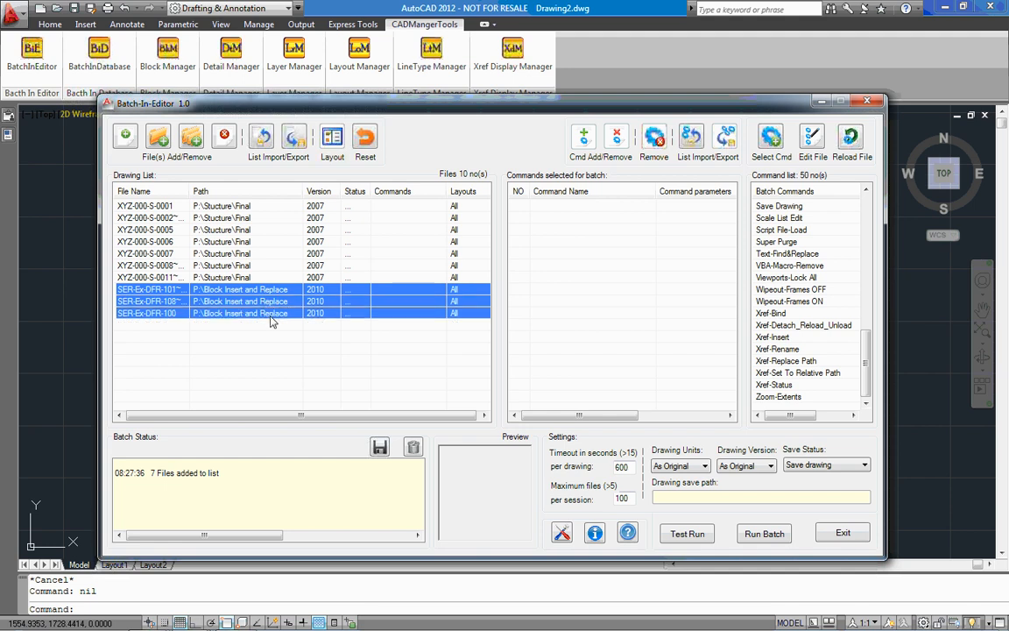
pyautogui.keyDown('ctrl'); pyautogui.click(238, 256); pyautogui.keyUp('ctrl')
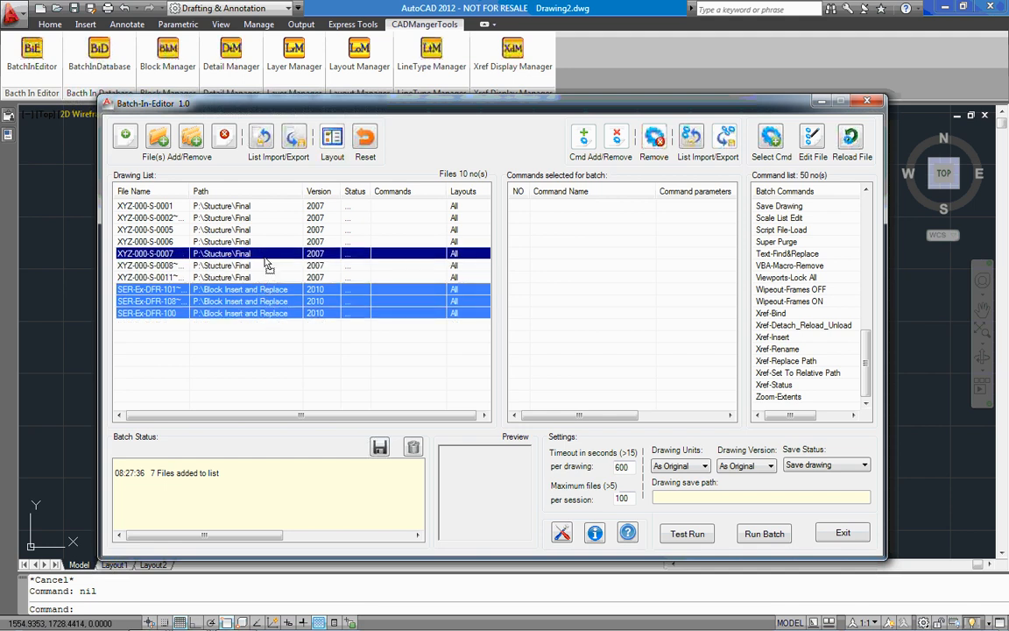
pyautogui.moveTo(267, 265)
pyautogui.mouseDown()
pyautogui.moveTo(263, 203)
pyautogui.moveTo(267, 211)
pyautogui.mouseUp()
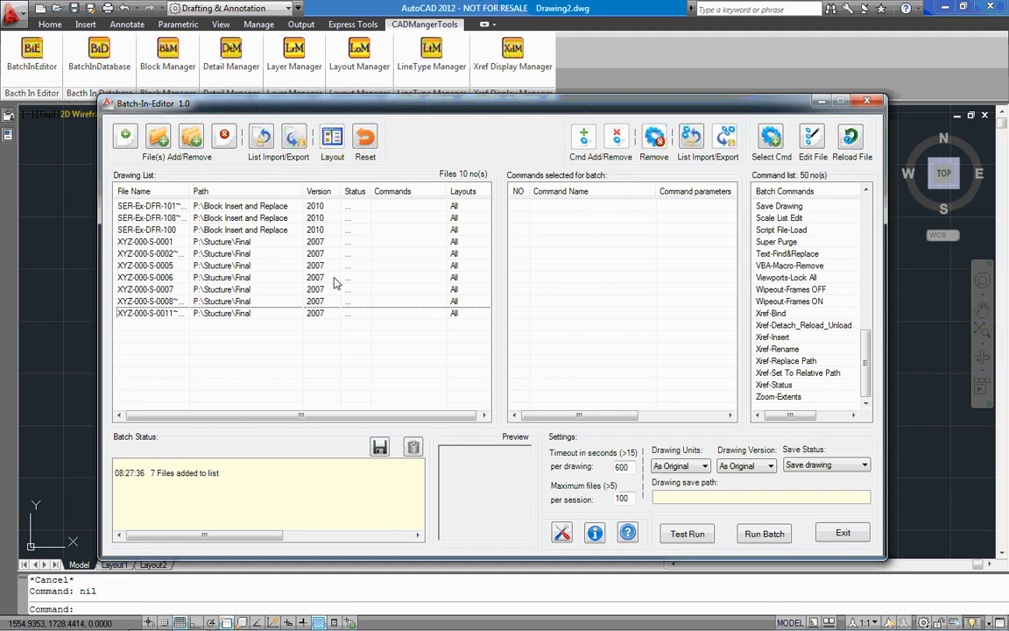
# Sort the drawing list by version in ascending and descending order, and finally by file name ascending.
pyautogui.click(320, 191)
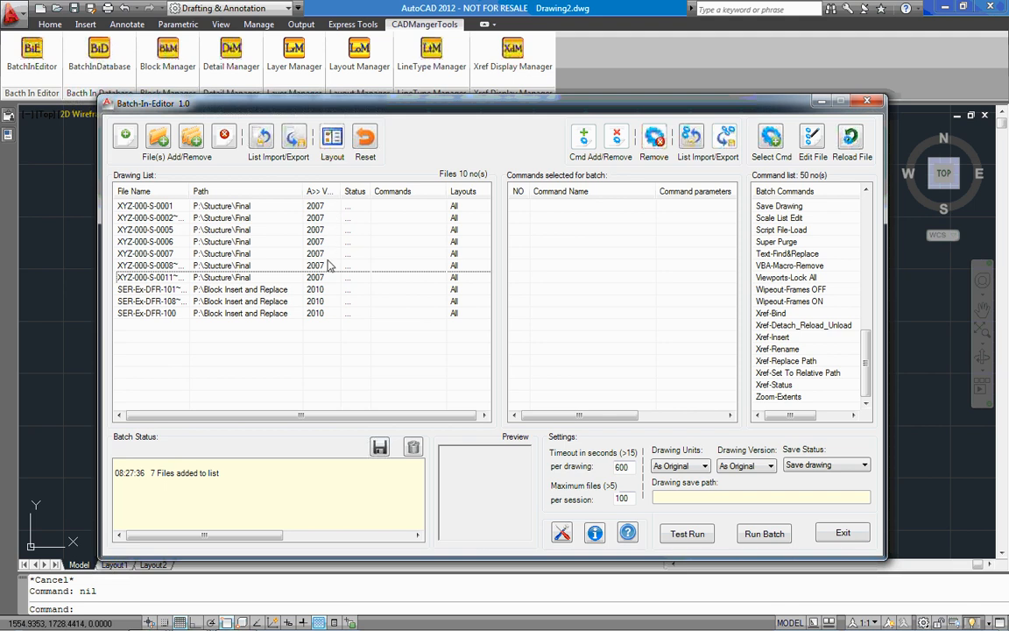
pyautogui.click(322, 192)
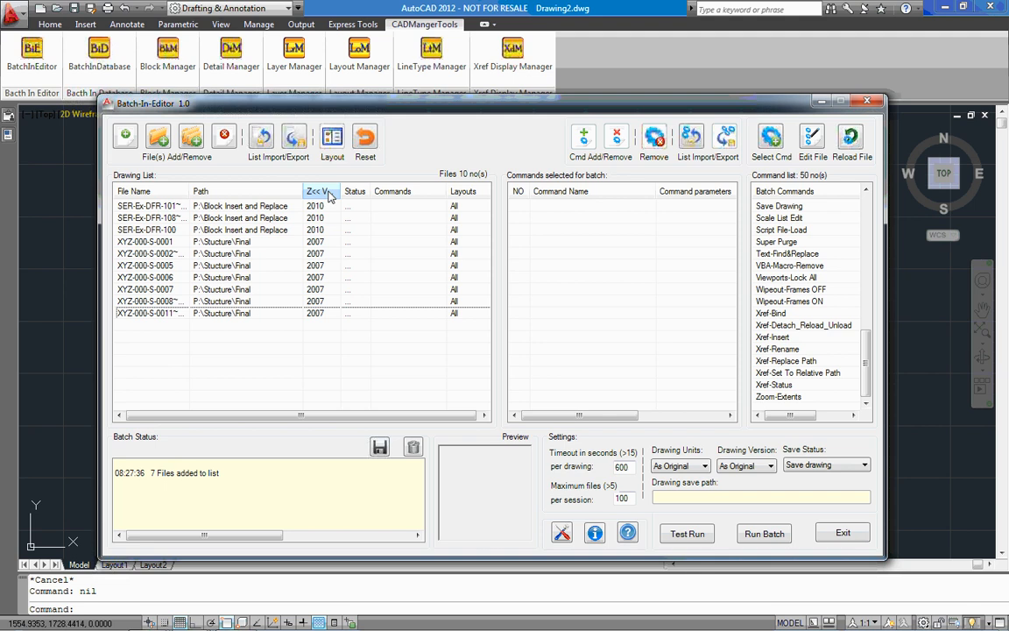
pyautogui.click(173, 195)
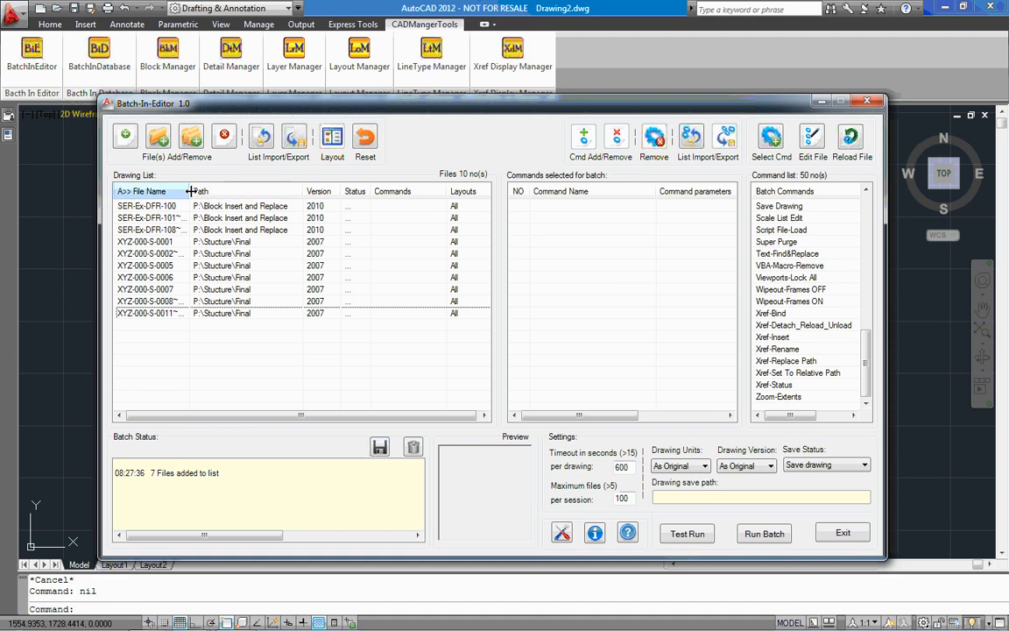
# Limit drawing XYZ-000-S-0002~0004 to layout XYZ-000-S-0003 for the batch.
pyautogui.moveTo(190, 191); pyautogui.dragTo(230, 191)
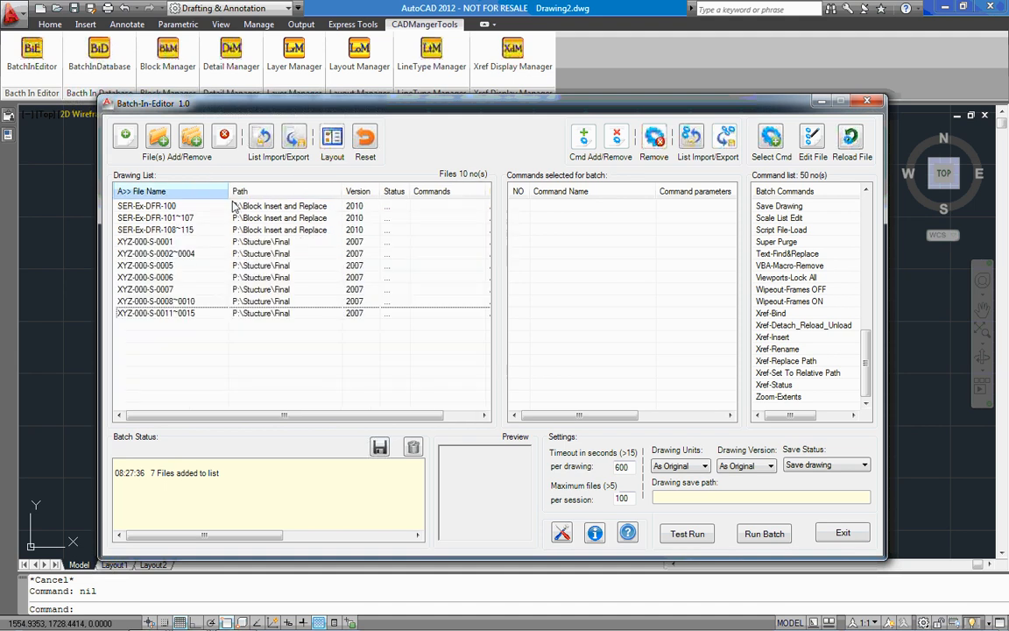
pyautogui.doubleClick(195, 255)
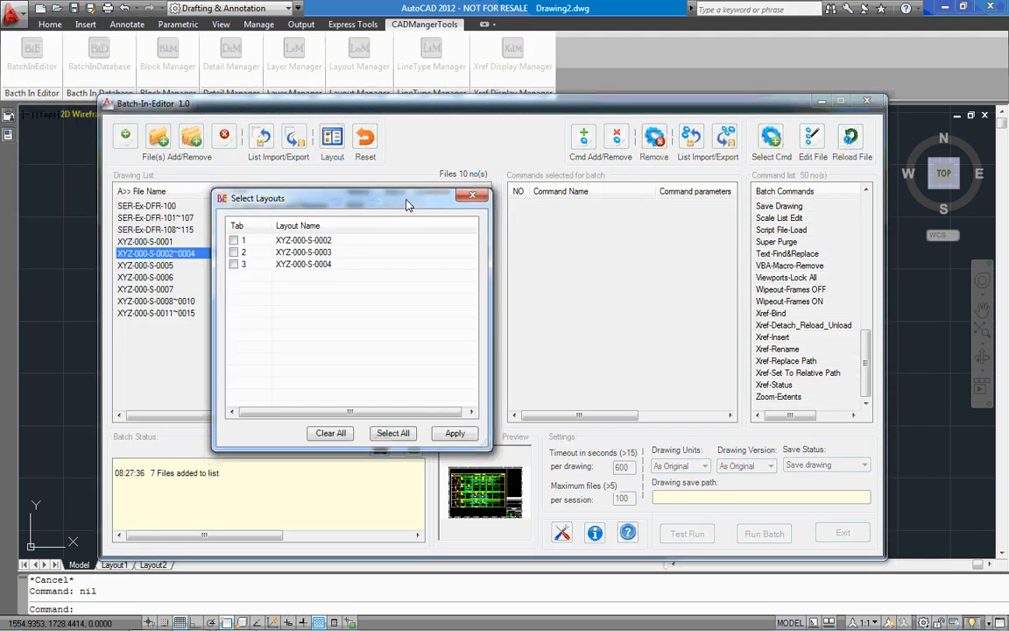
pyautogui.click(234, 252)
pyautogui.click(454, 434)
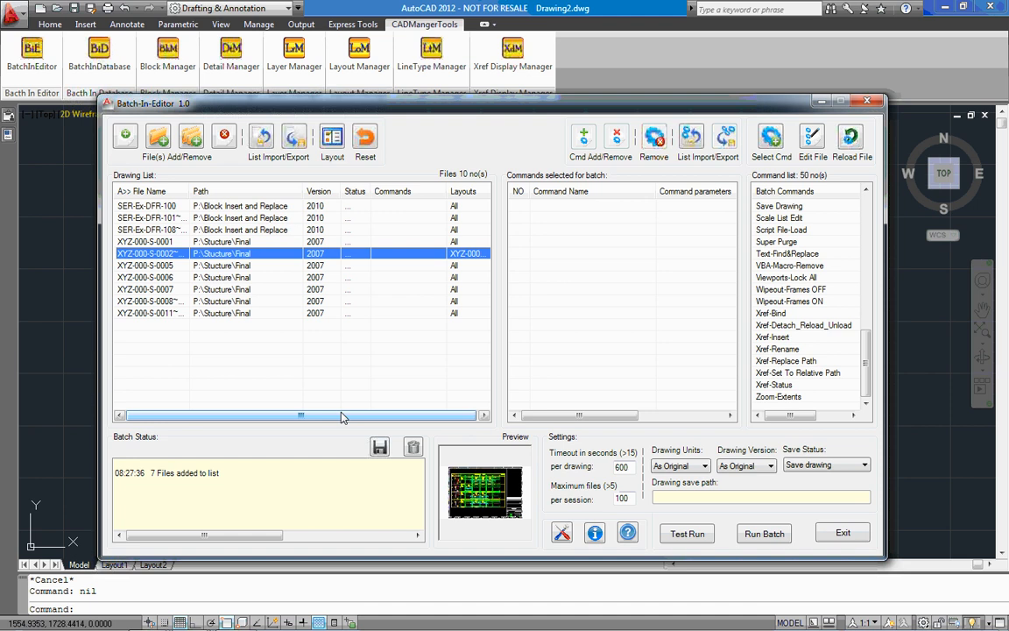
pyautogui.moveTo(287, 417); pyautogui.dragTo(318, 416)
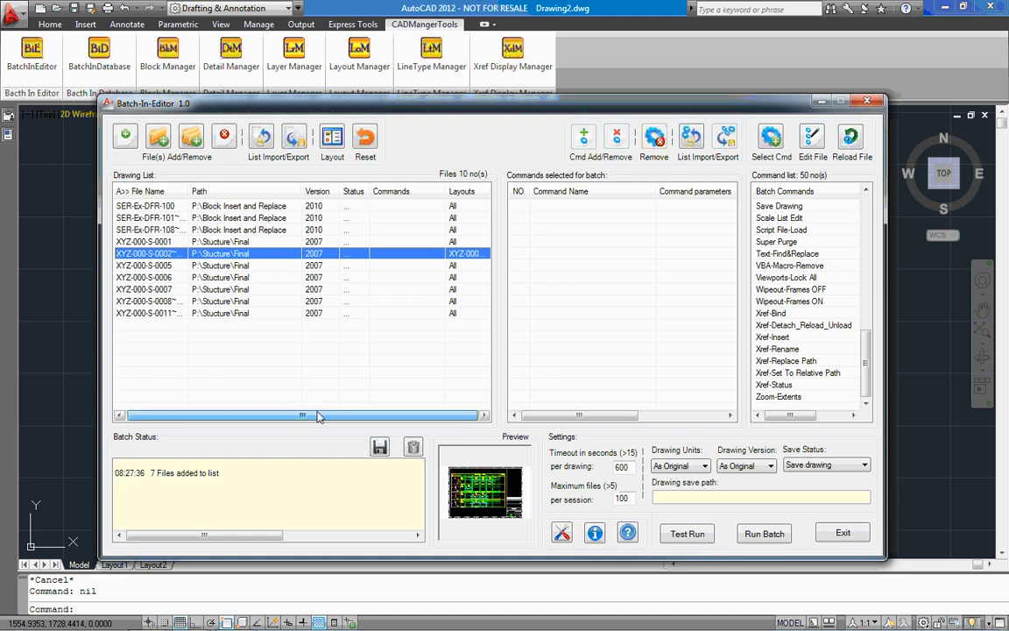
pyautogui.click(318, 349)
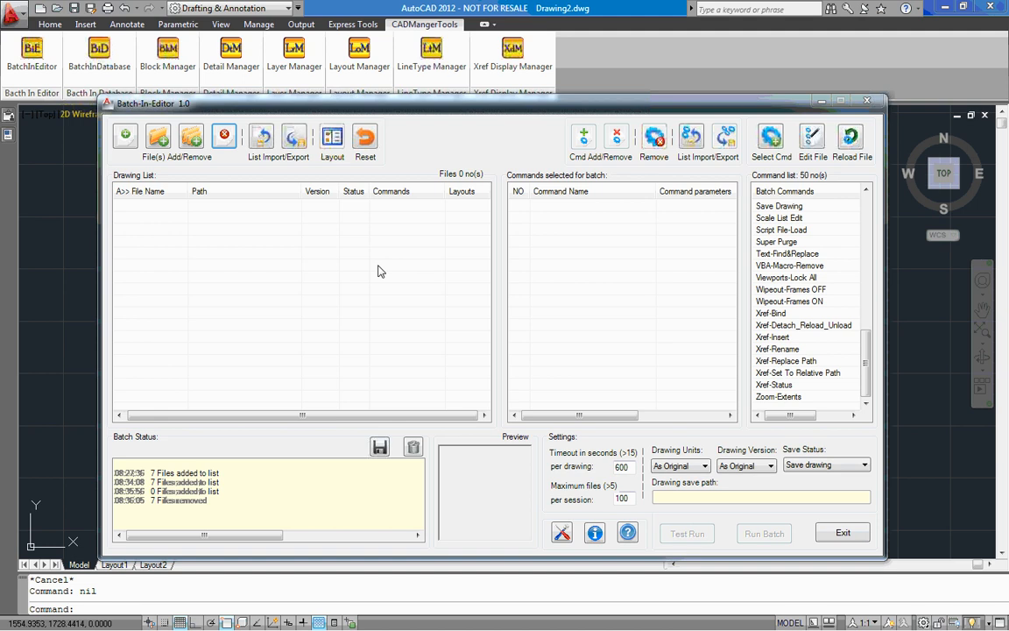
# Fill the empty drawing list with all seven drawings from the P:\Stucture\Final folder.
pyautogui.click(124, 149)
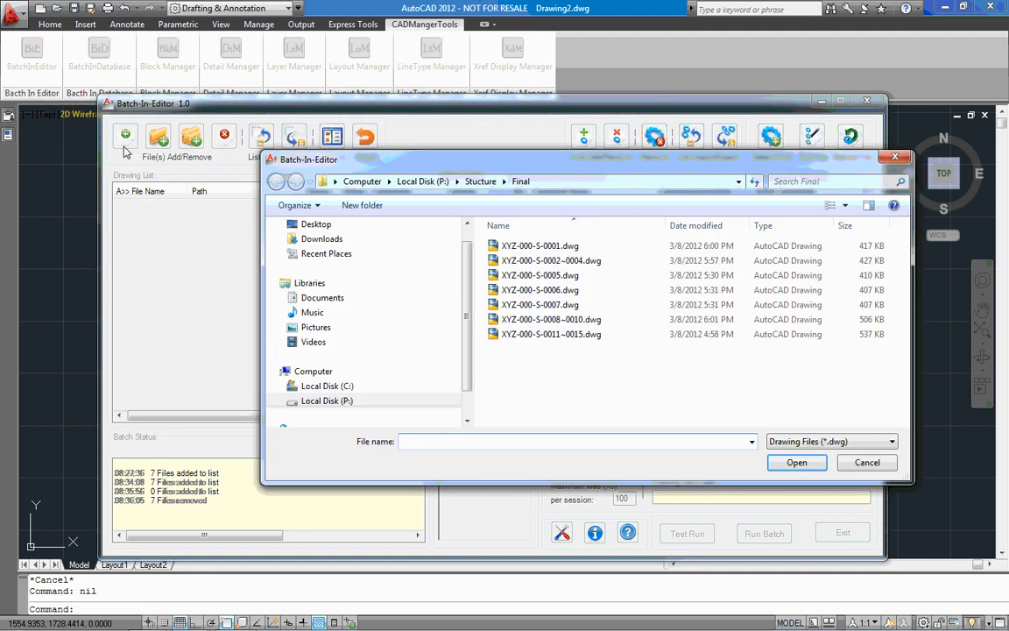
pyautogui.moveTo(607, 367); pyautogui.dragTo(531, 244)
pyautogui.click(805, 468)
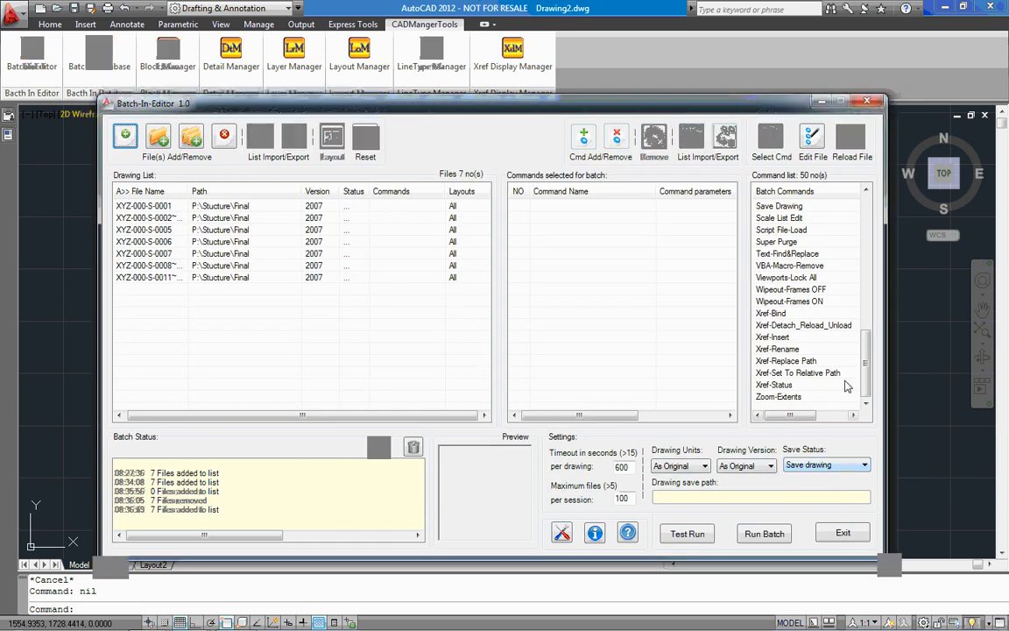
# Add the Xref-Bind command to the batch with Bind as the bind method.
pyautogui.doubleClick(784, 316)
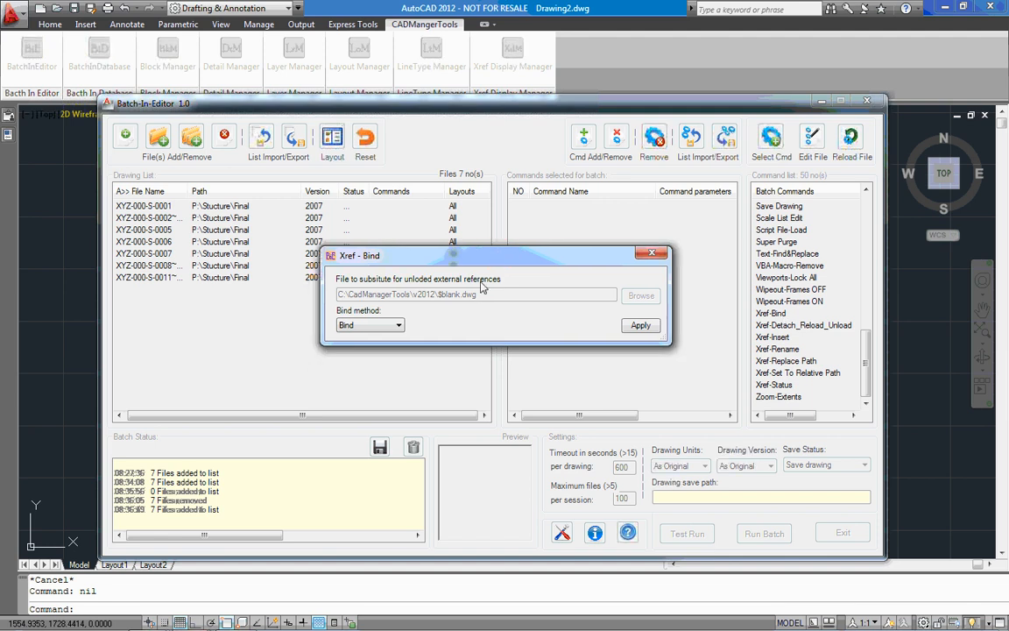
pyautogui.click(402, 326)
pyautogui.click(400, 325)
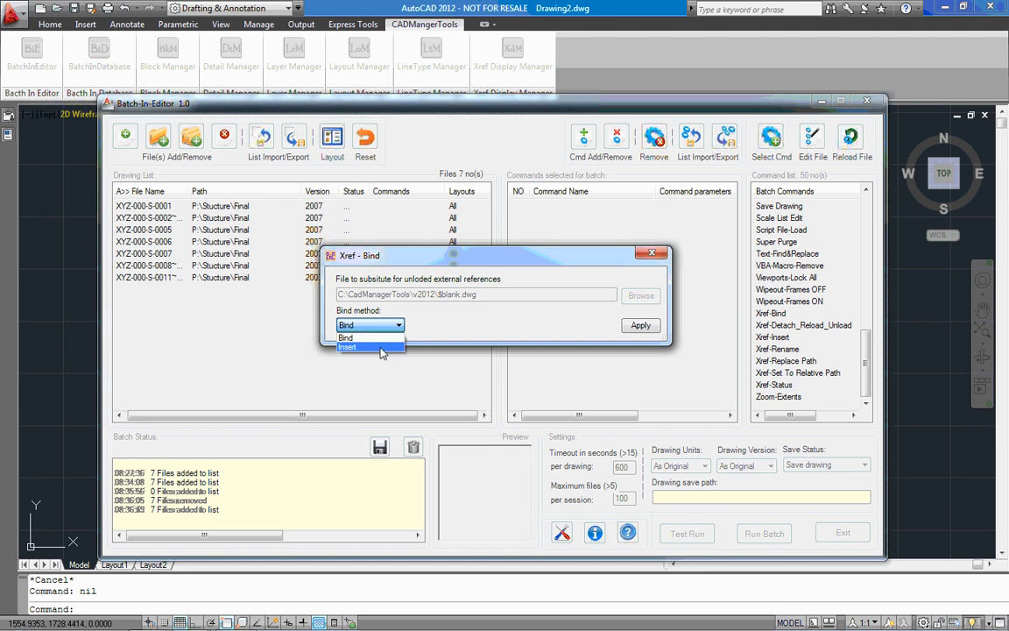
pyautogui.click(432, 322)
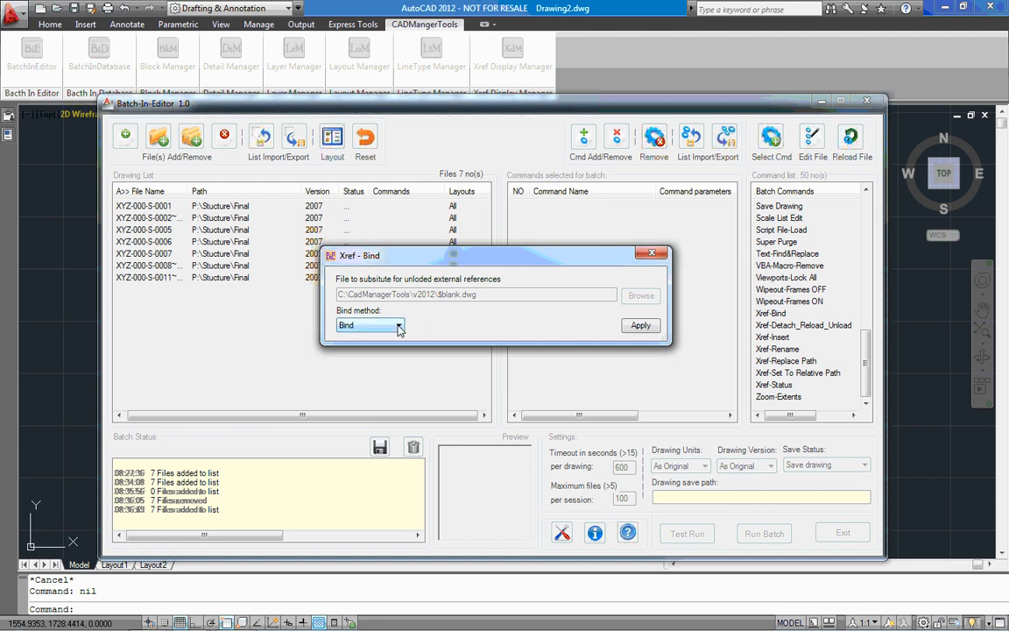
pyautogui.click(399, 326)
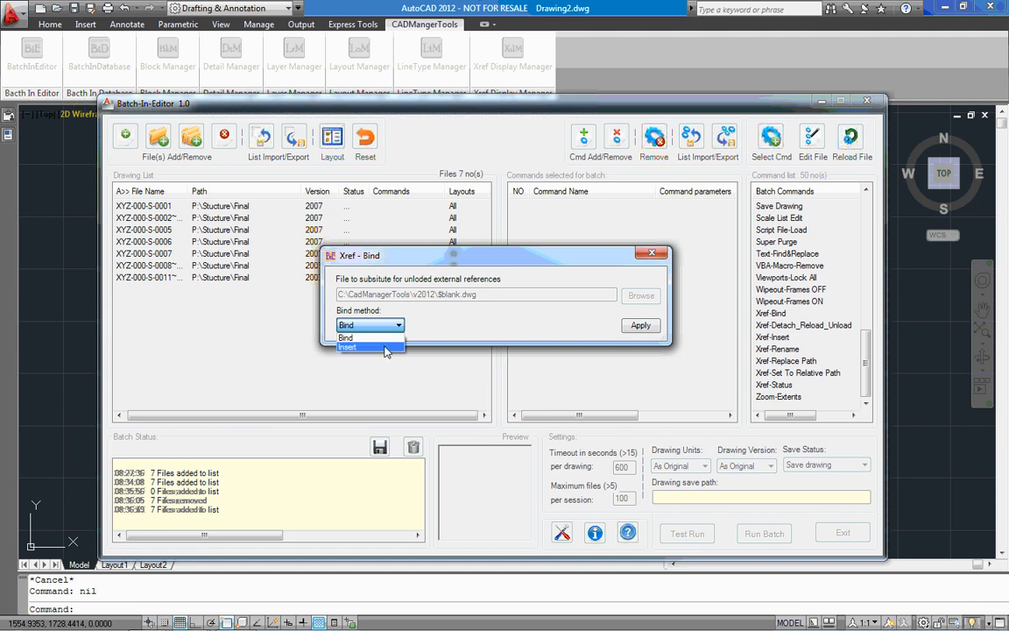
pyautogui.click(451, 319)
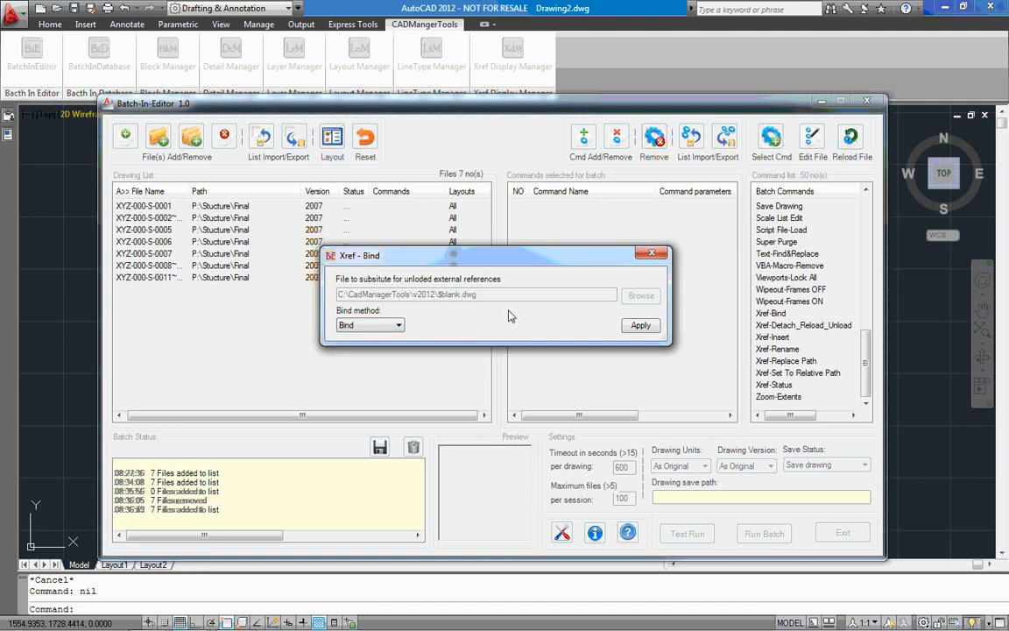
pyautogui.click(639, 325)
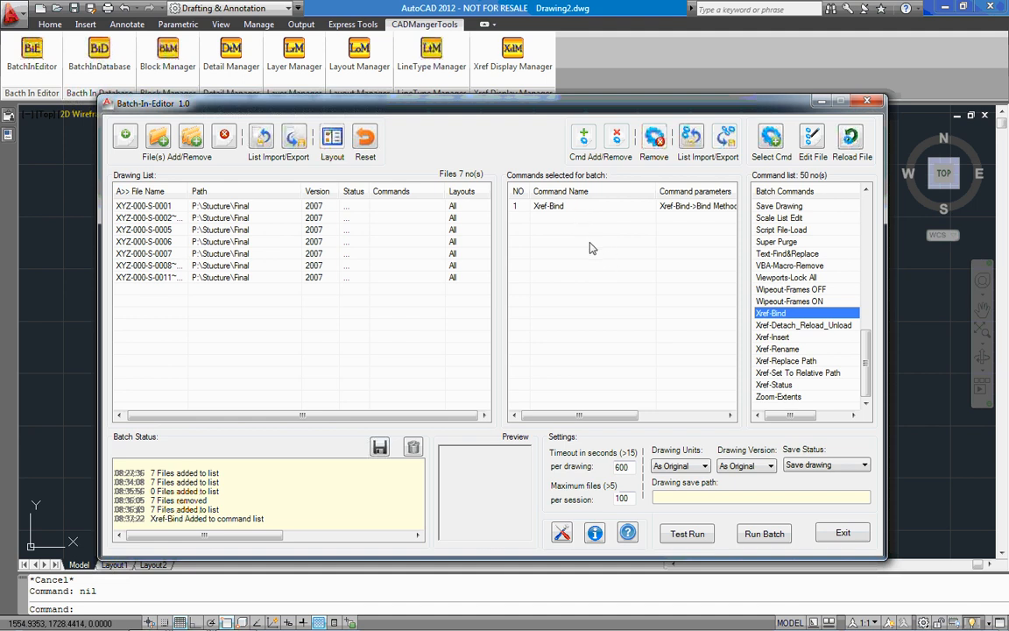
# Add the Xref-Status and Purge-All commands to the batch after Xref-Bind.
pyautogui.doubleClick(775, 385)
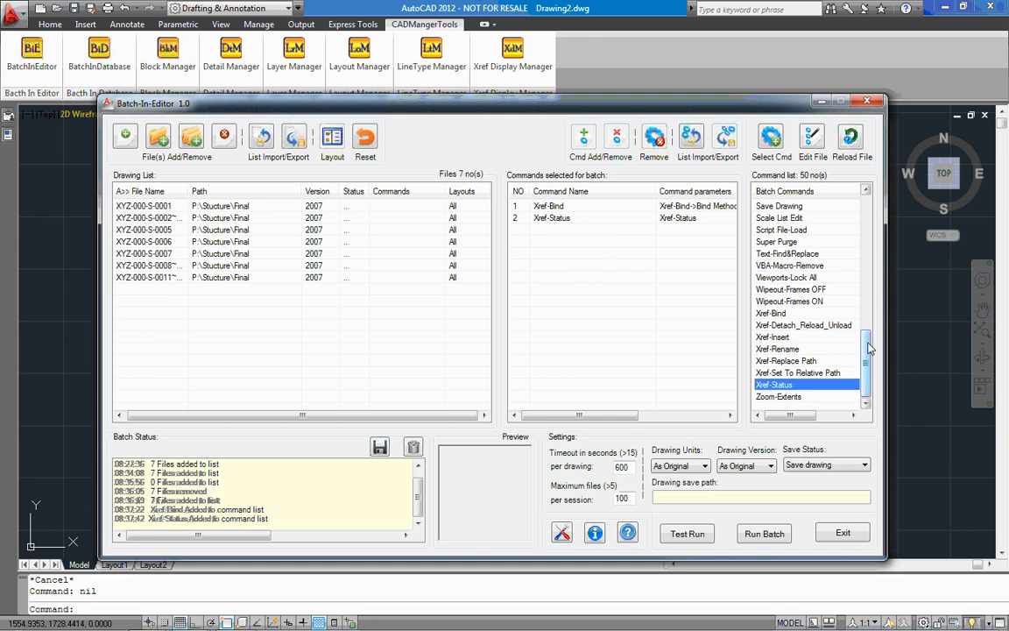
pyautogui.moveTo(865, 339); pyautogui.dragTo(865, 319)
pyautogui.scroll(1, 805, 280)
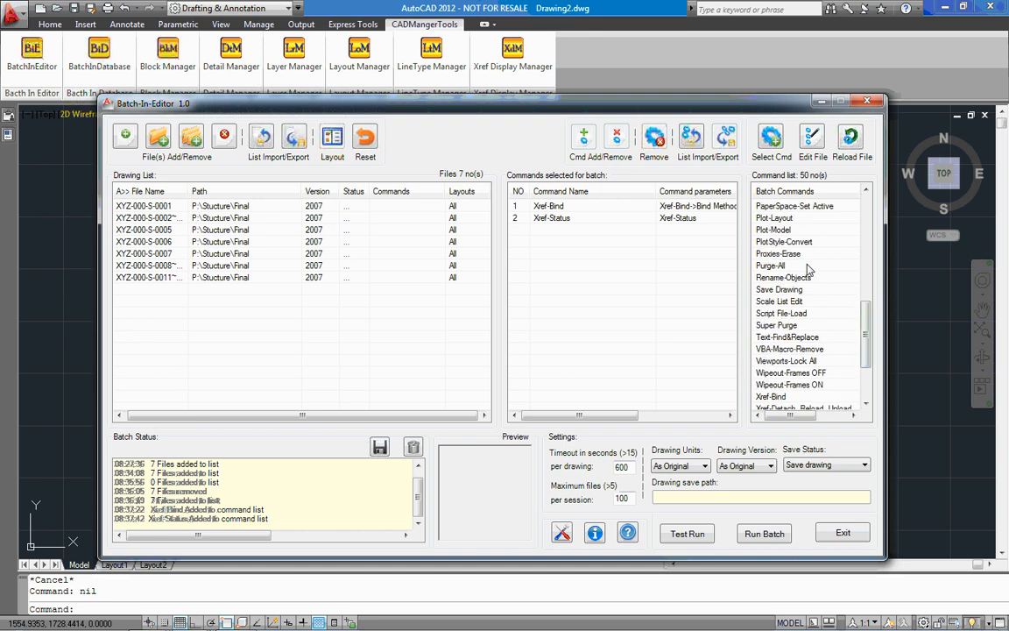
pyautogui.click(806, 266)
pyautogui.doubleClick(805, 266)
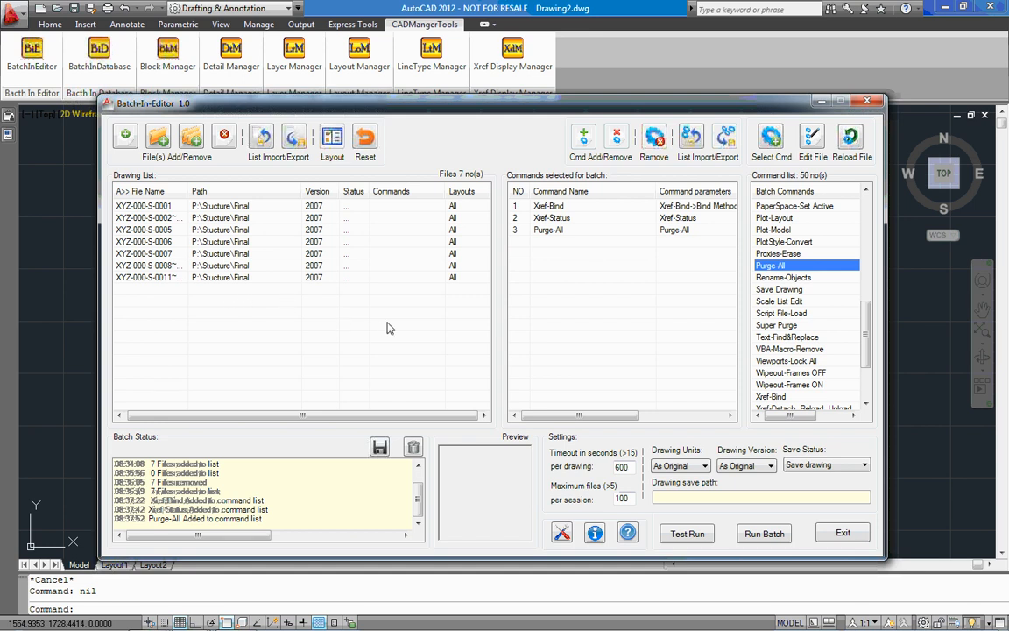
# Assign the Xref-Bind, Xref-Status and Purge-All commands to all seven drawings in the list.
pyautogui.click(348, 289)
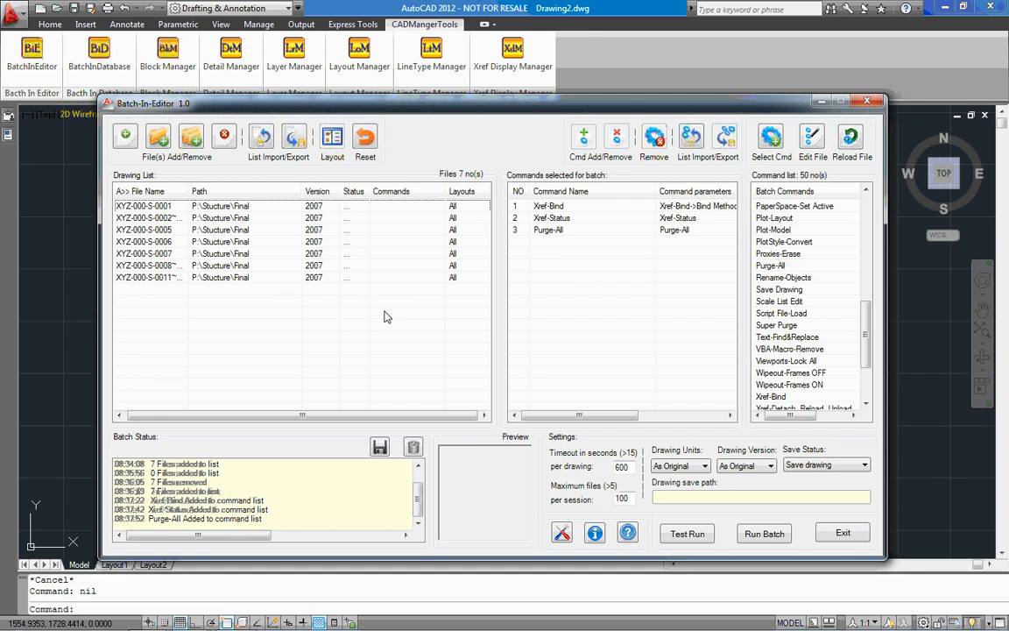
pyautogui.hotkey('ctrl', 'a')
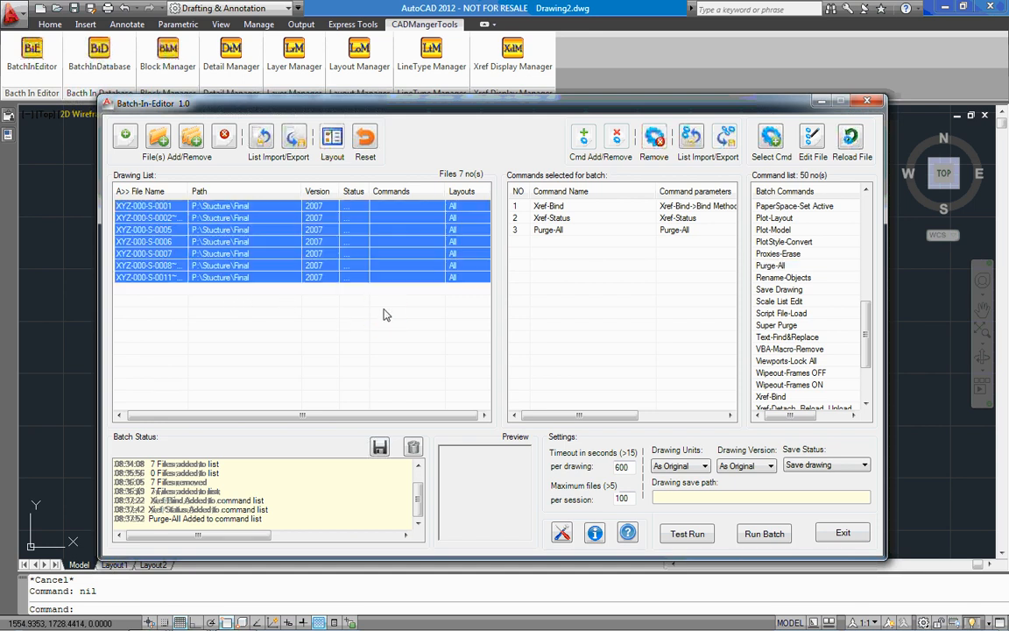
pyautogui.click(581, 250)
pyautogui.hotkey('ctrl', 'a')
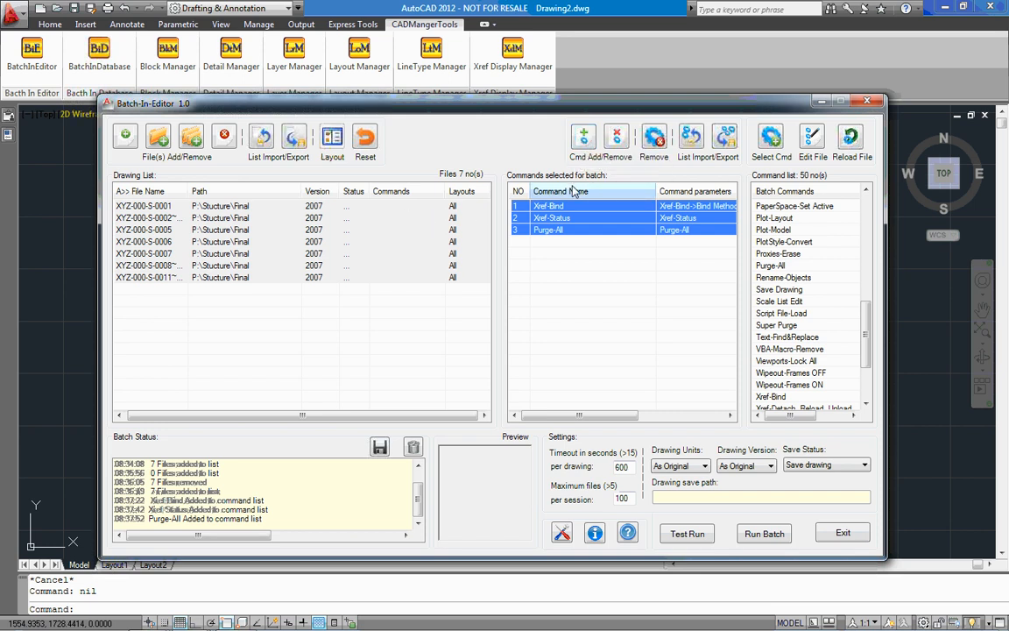
pyautogui.rightClick(603, 224)
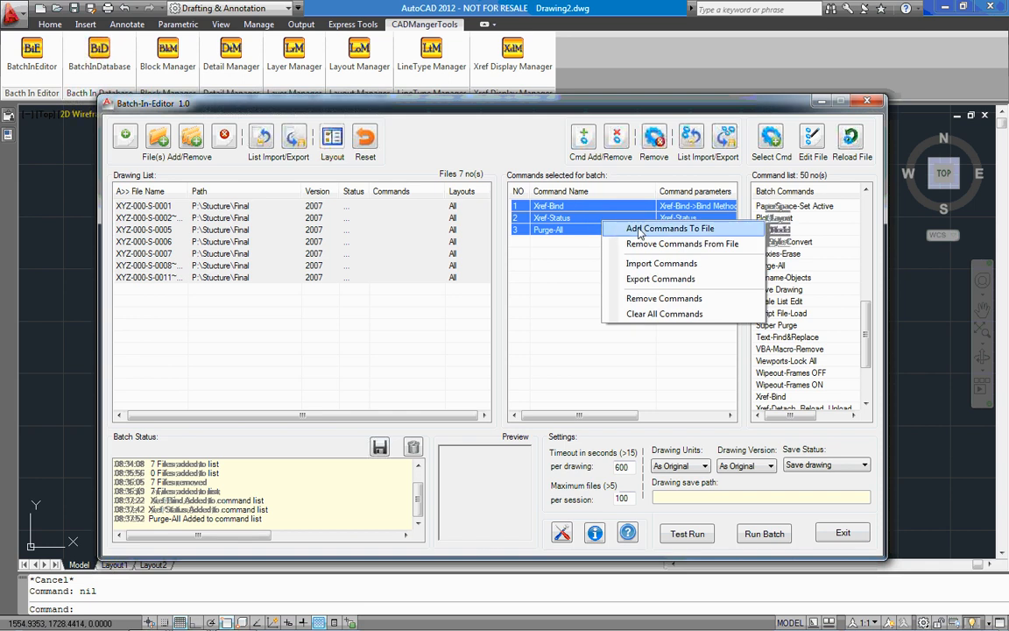
pyautogui.click(639, 229)
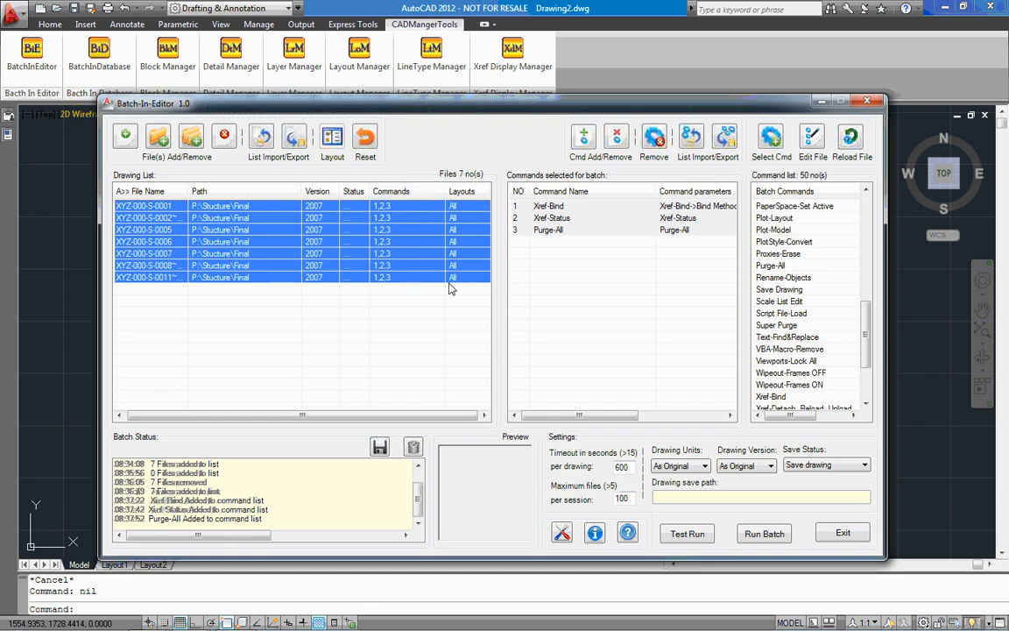
pyautogui.click(589, 289)
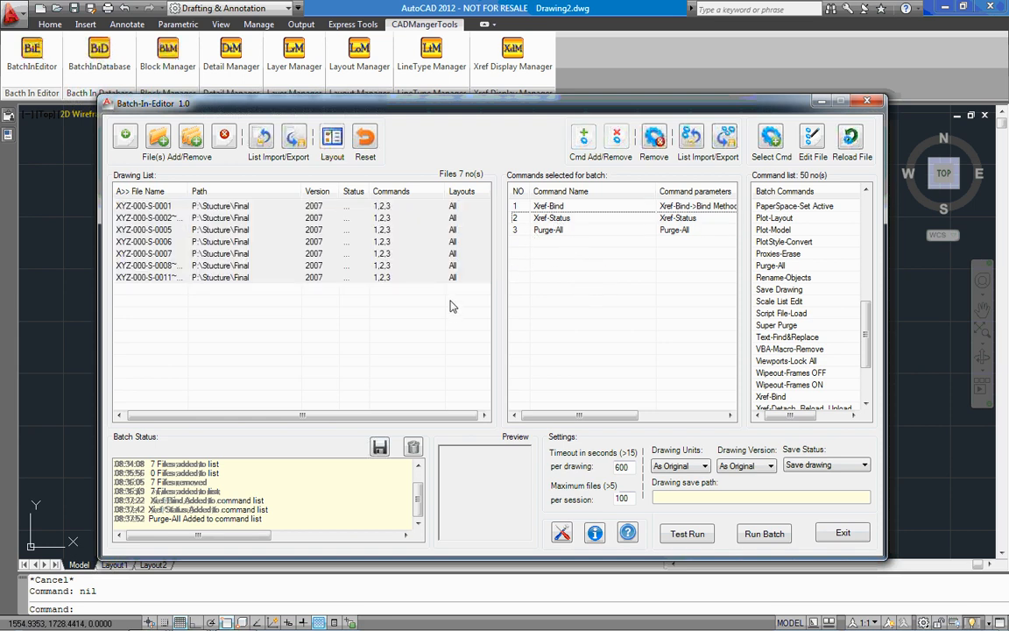
# Remove Xref-Status from drawings XYZ-000-S-0006 and XYZ-000-S-0008~ and add it back as their last command.
pyautogui.click(390, 243)
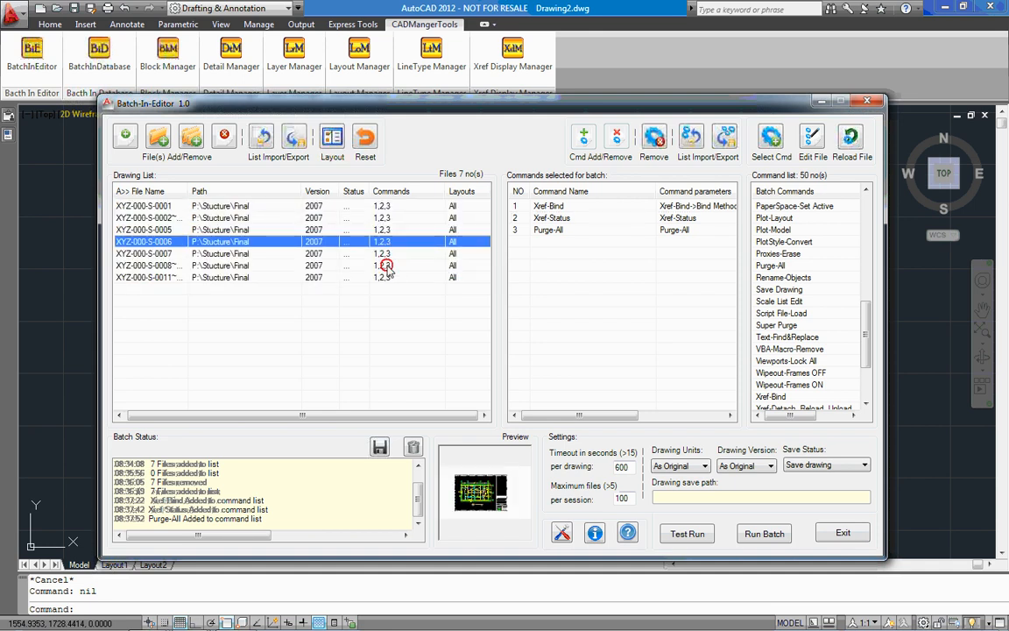
pyautogui.keyDown('ctrl'); pyautogui.click(388, 267); pyautogui.keyUp('ctrl')
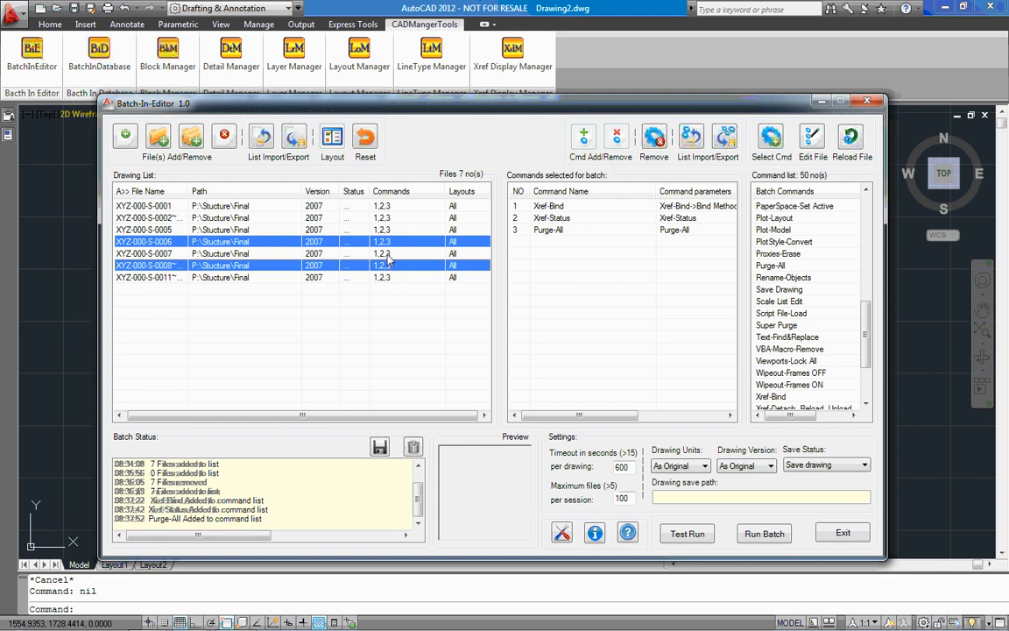
pyautogui.click(555, 222)
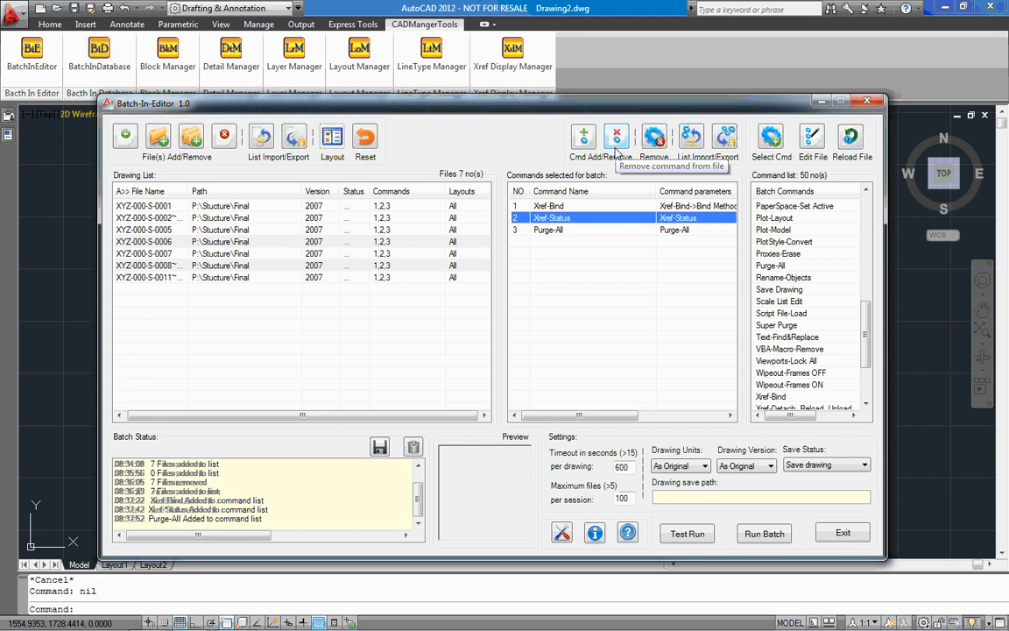
pyautogui.rightClick(581, 219)
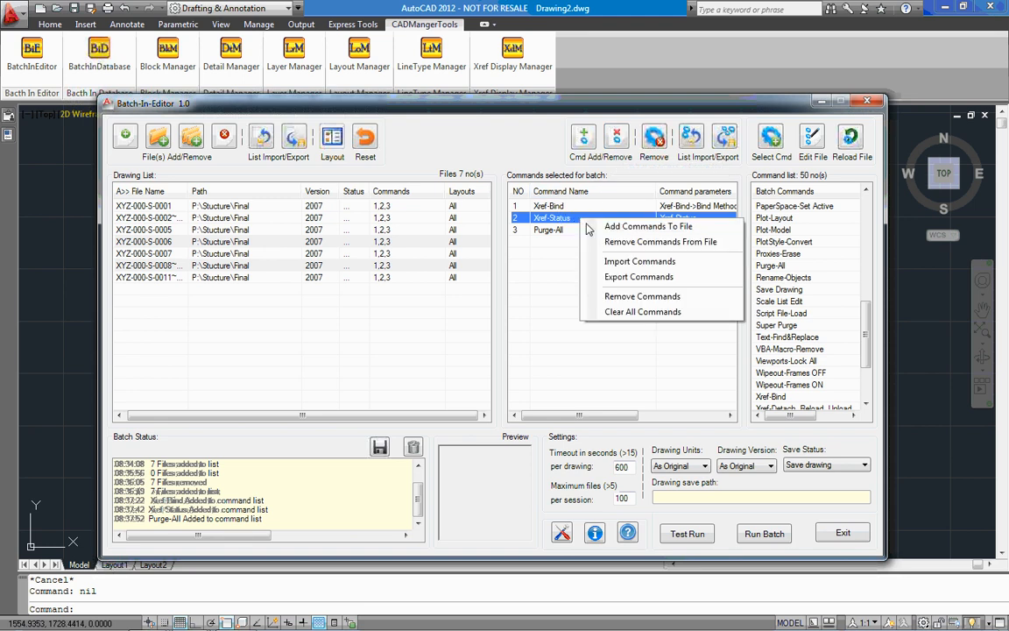
pyautogui.click(617, 241)
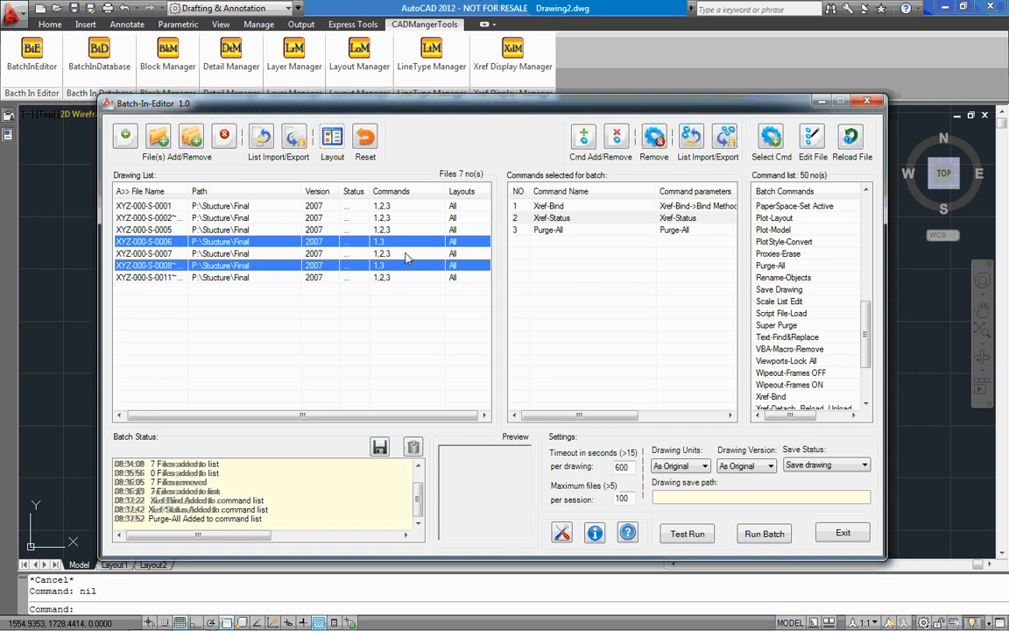
pyautogui.doubleClick(578, 219)
# Move Purge-All to the beginning of the selected batch commands and return it to the end.
pyautogui.click(570, 231)
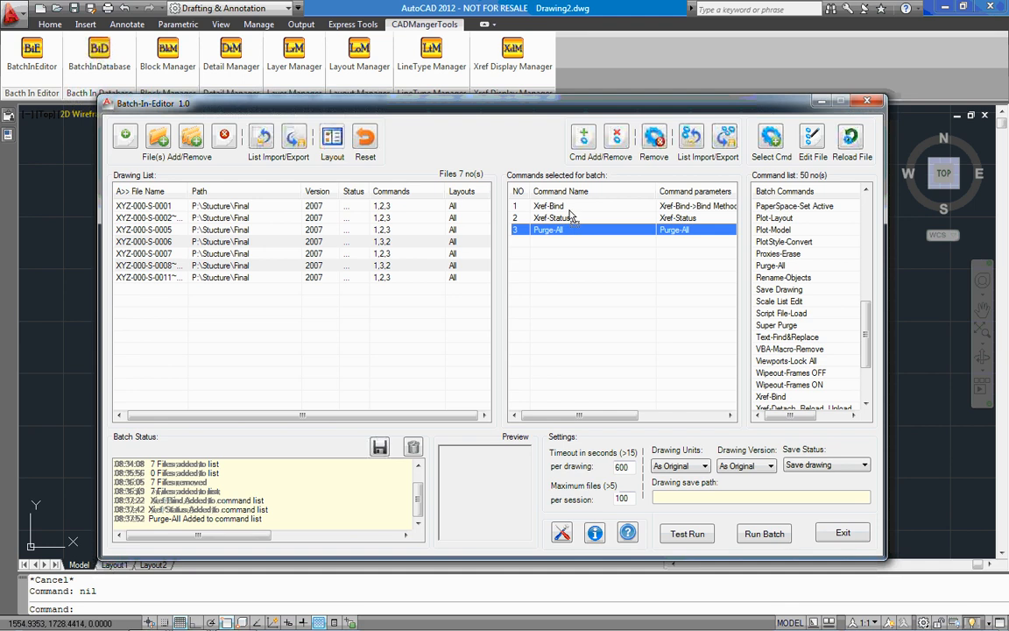
pyautogui.moveTo(569, 210); pyautogui.dragTo(570, 210)
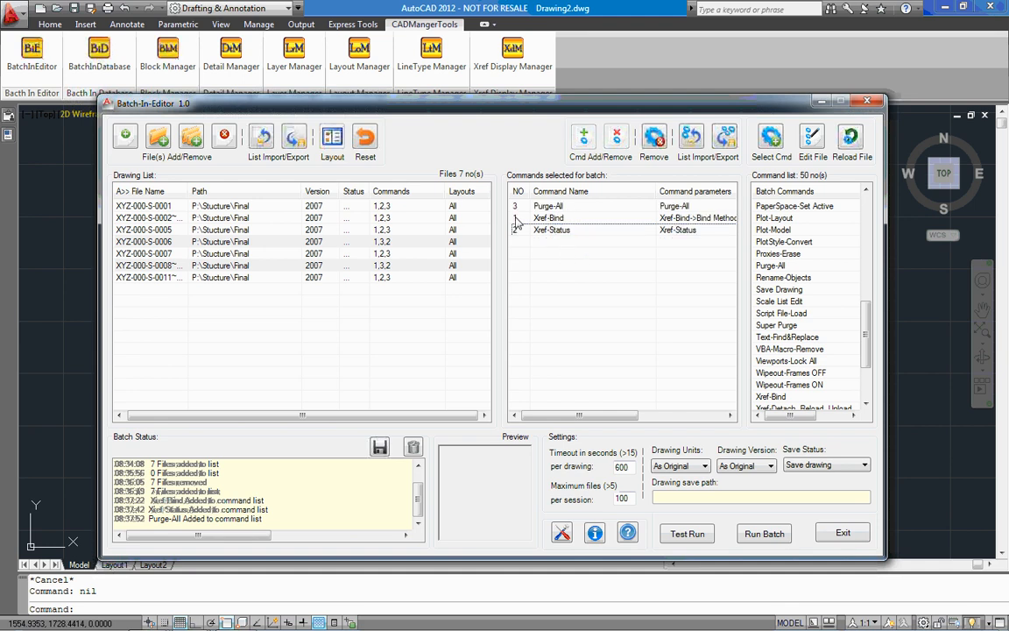
pyautogui.click(576, 206)
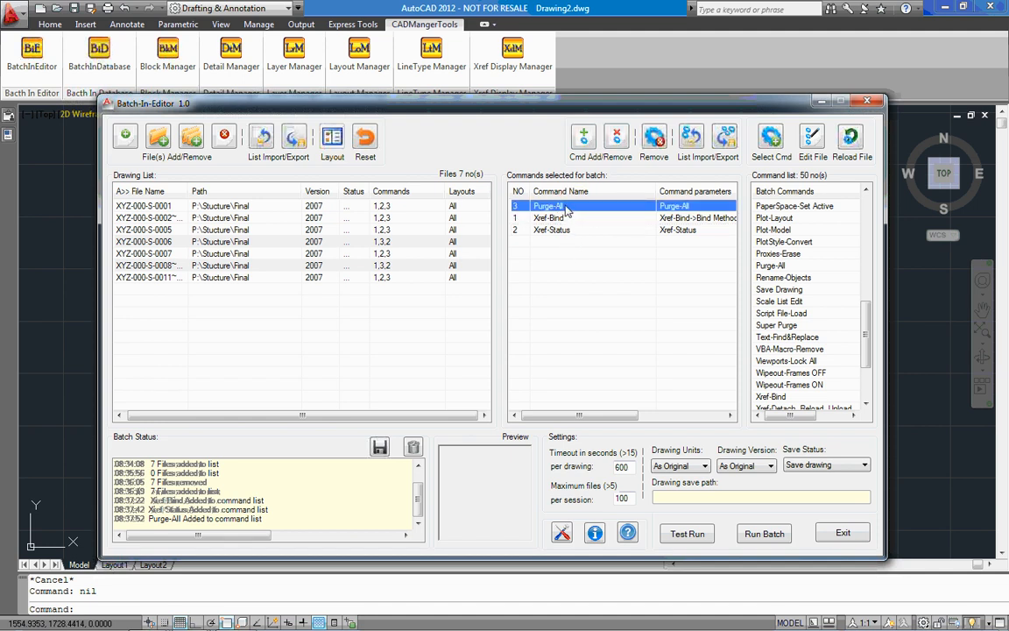
pyautogui.click(565, 211)
pyautogui.moveTo(566, 211); pyautogui.dragTo(569, 231)
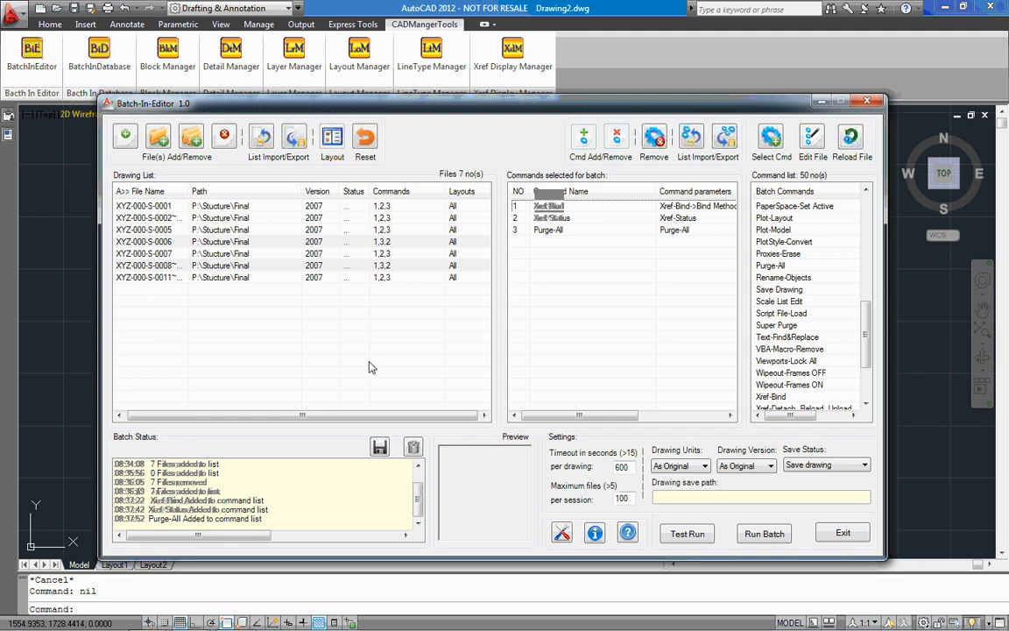
# Review the available save status options and the general batch settings.
pyautogui.click(836, 465)
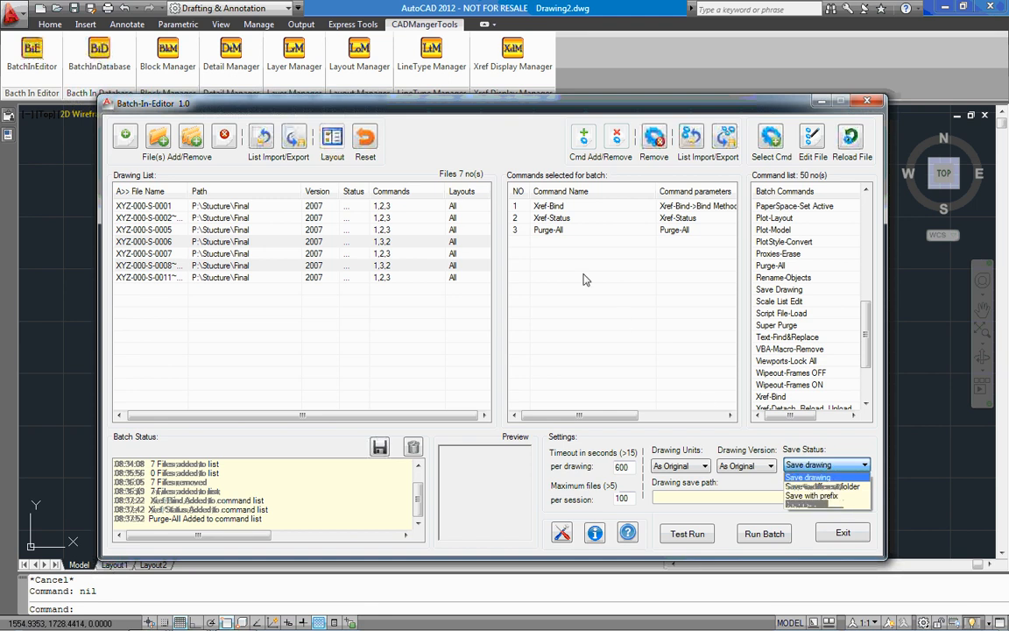
pyautogui.click(593, 358)
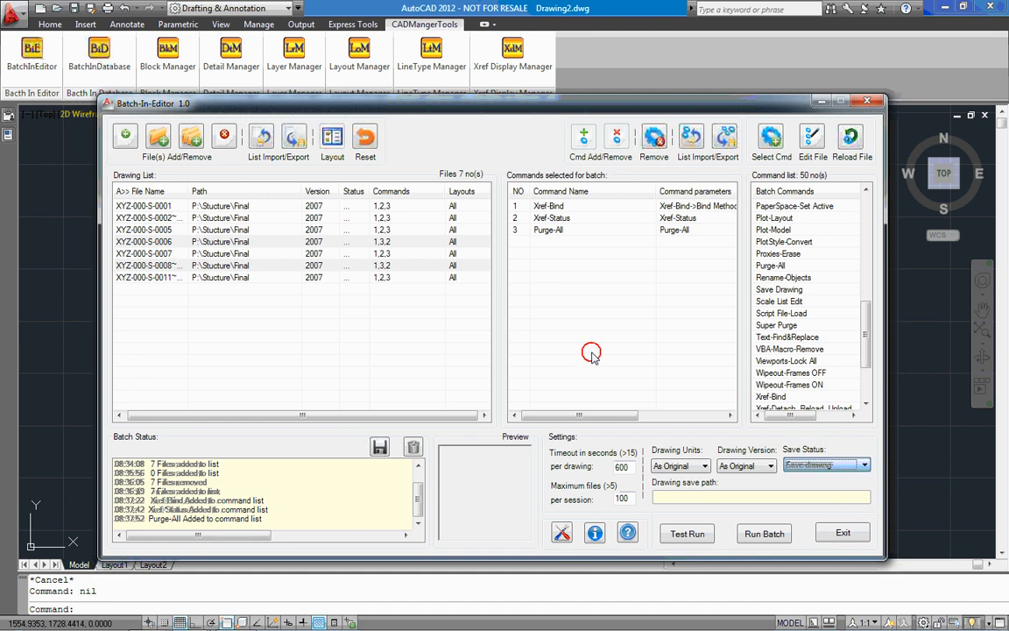
pyautogui.click(562, 534)
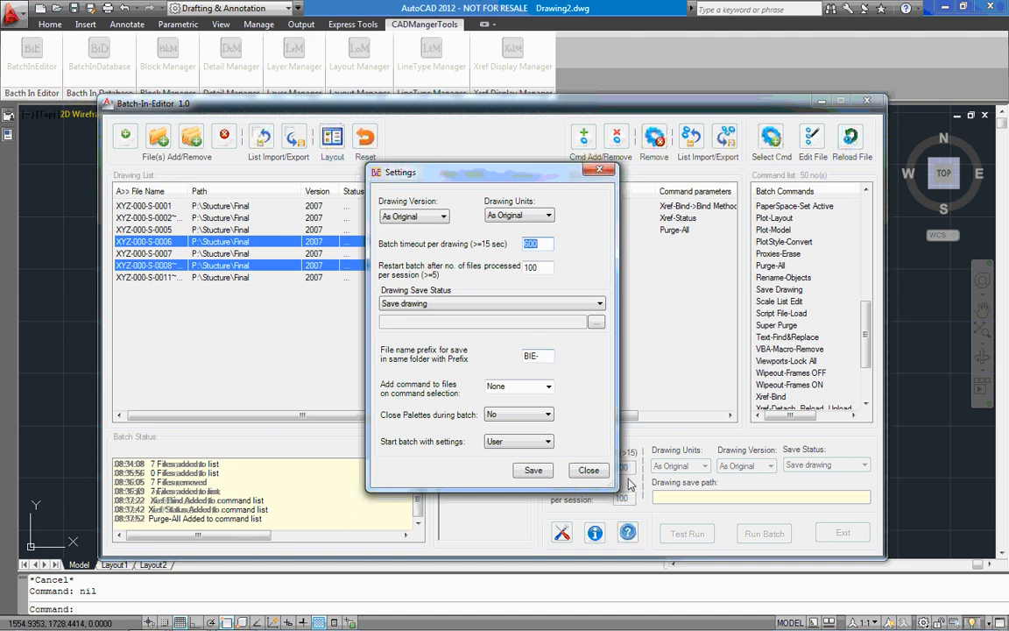
pyautogui.click(599, 472)
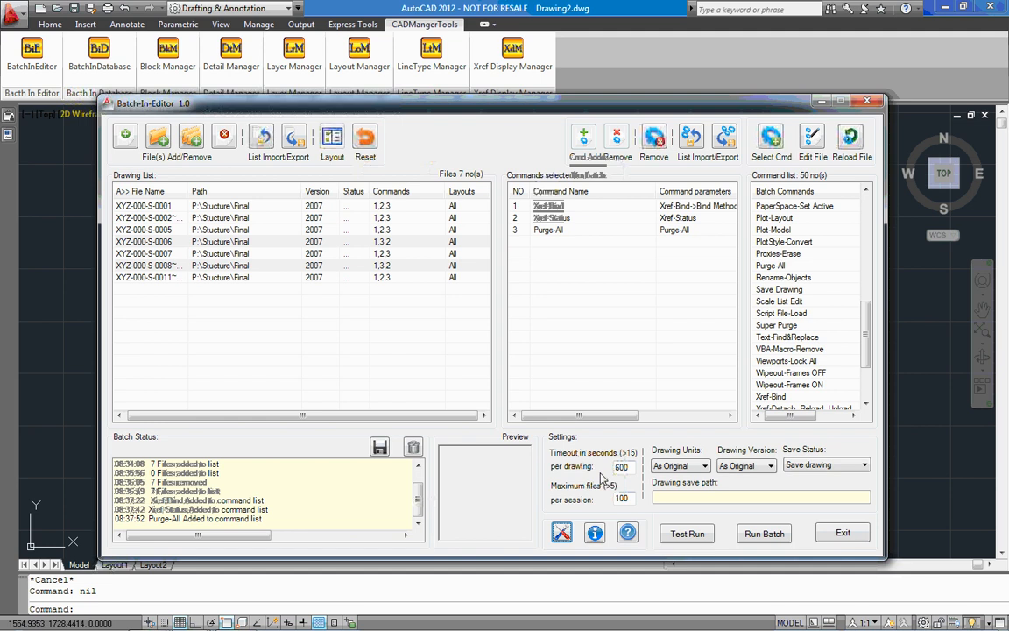
# Set the save status to Save in different folder, with P:\BOUND-DWG as the drawing save path.
pyautogui.click(814, 465)
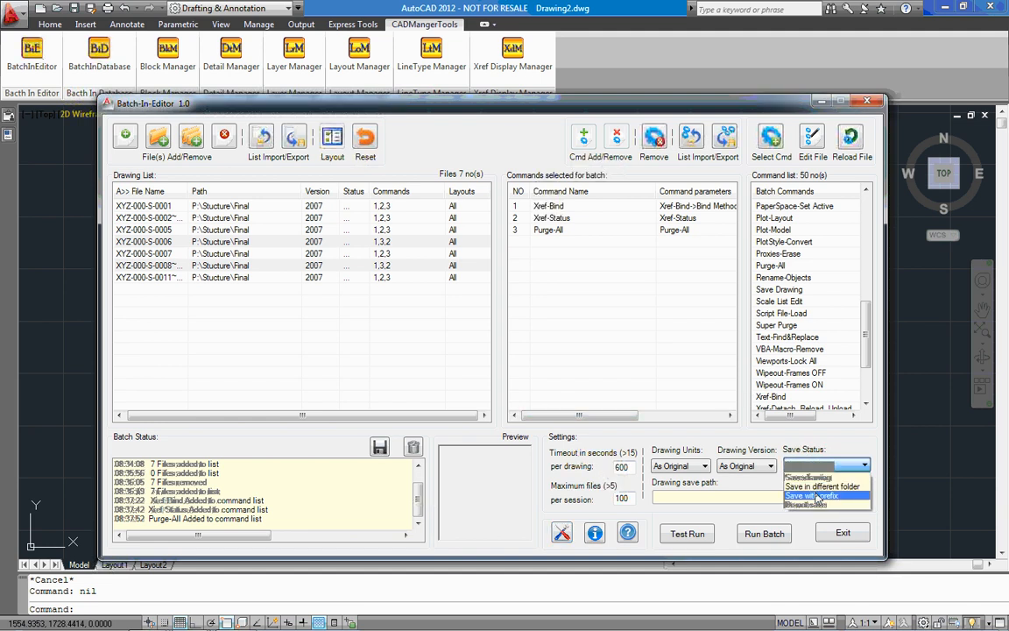
pyautogui.click(824, 487)
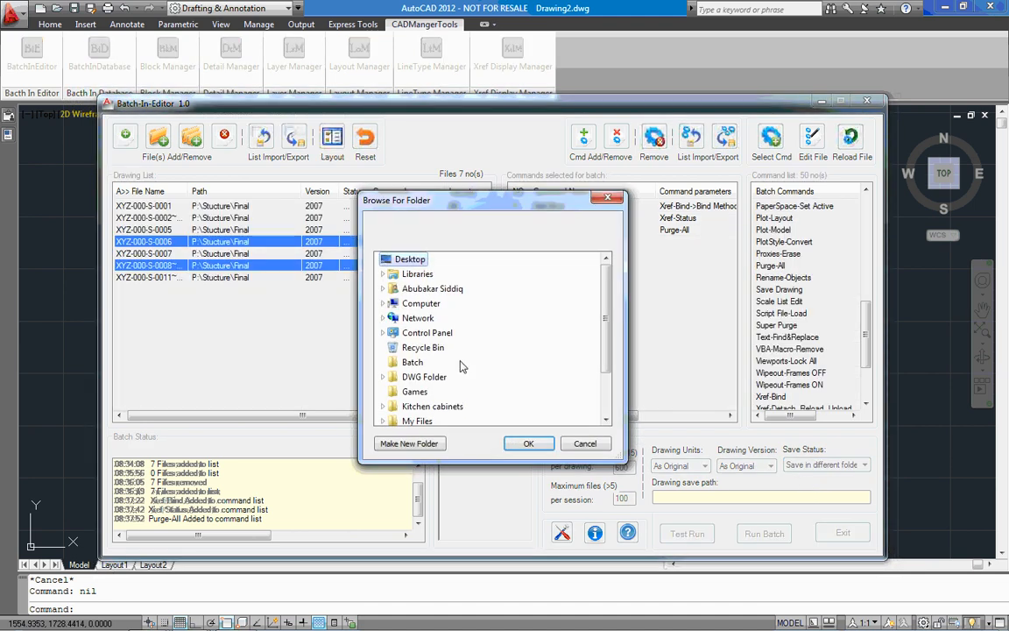
pyautogui.doubleClick(421, 303)
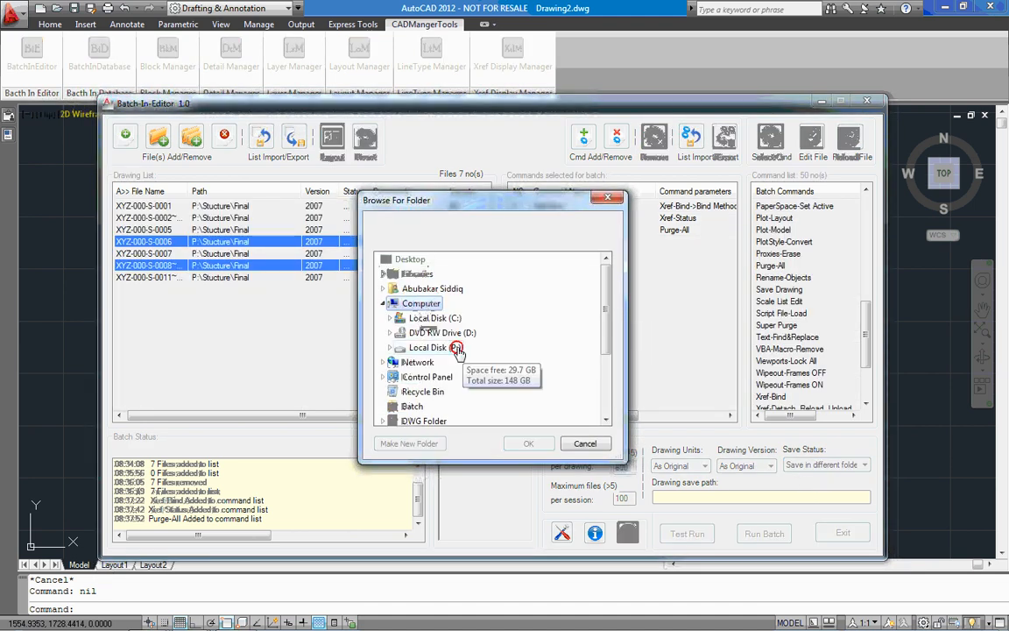
pyautogui.doubleClick(435, 347)
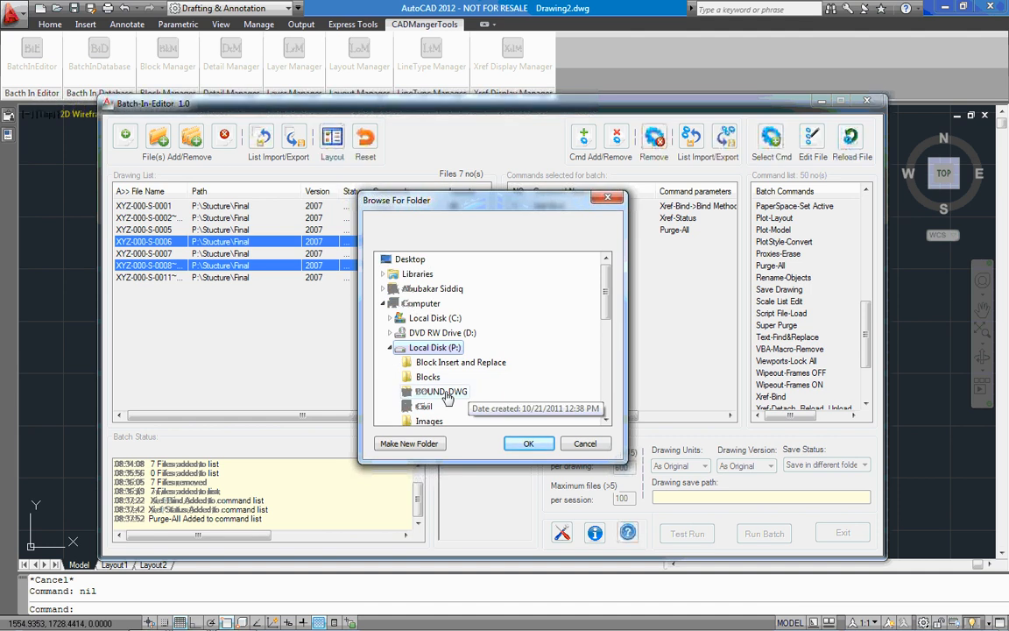
pyautogui.click(443, 392)
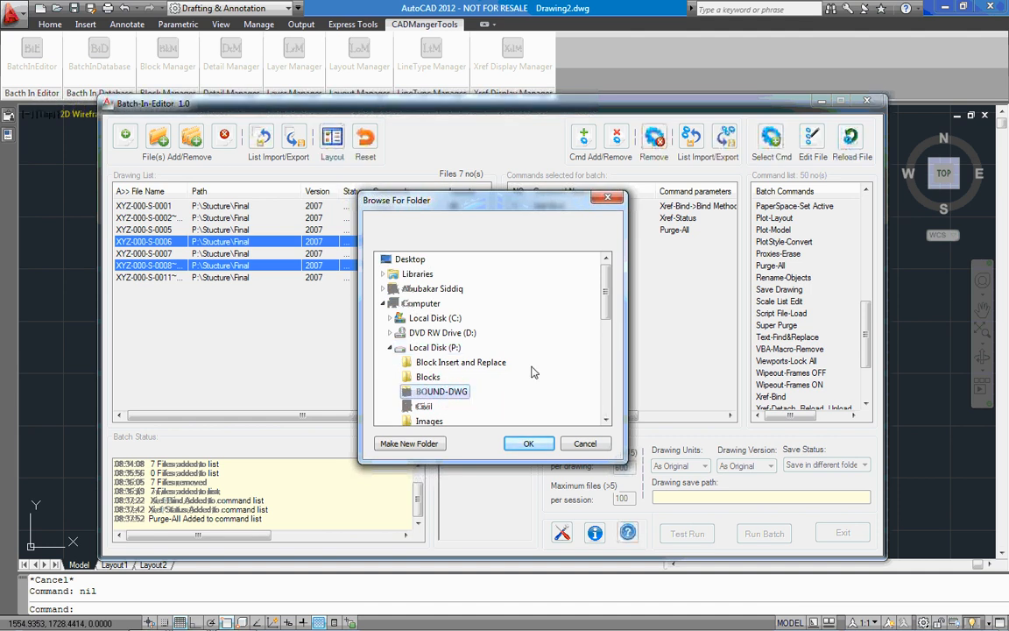
pyautogui.scroll(-1, 525, 359)
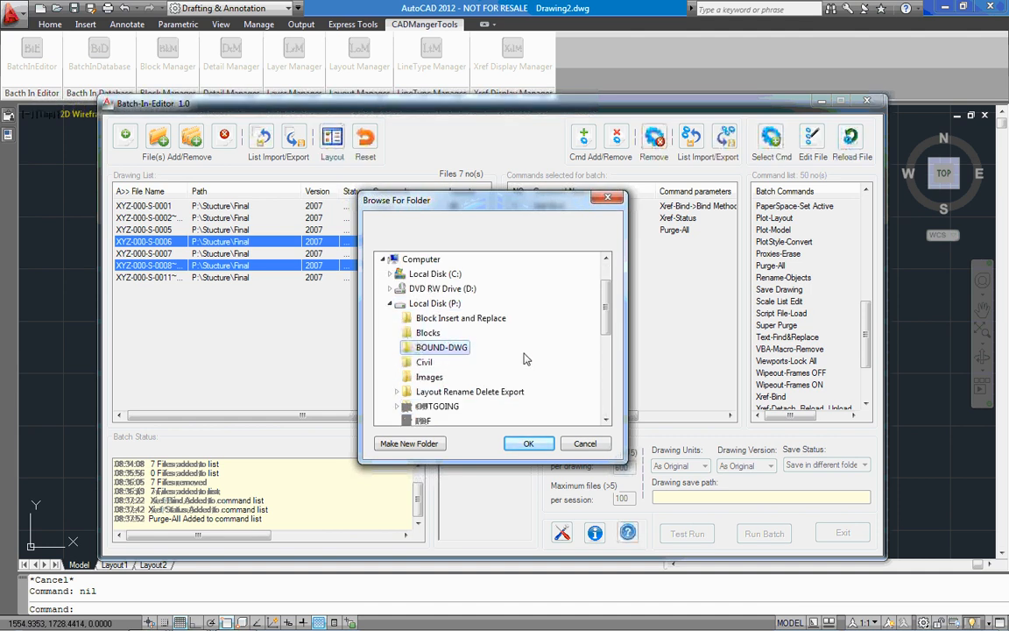
pyautogui.click(532, 444)
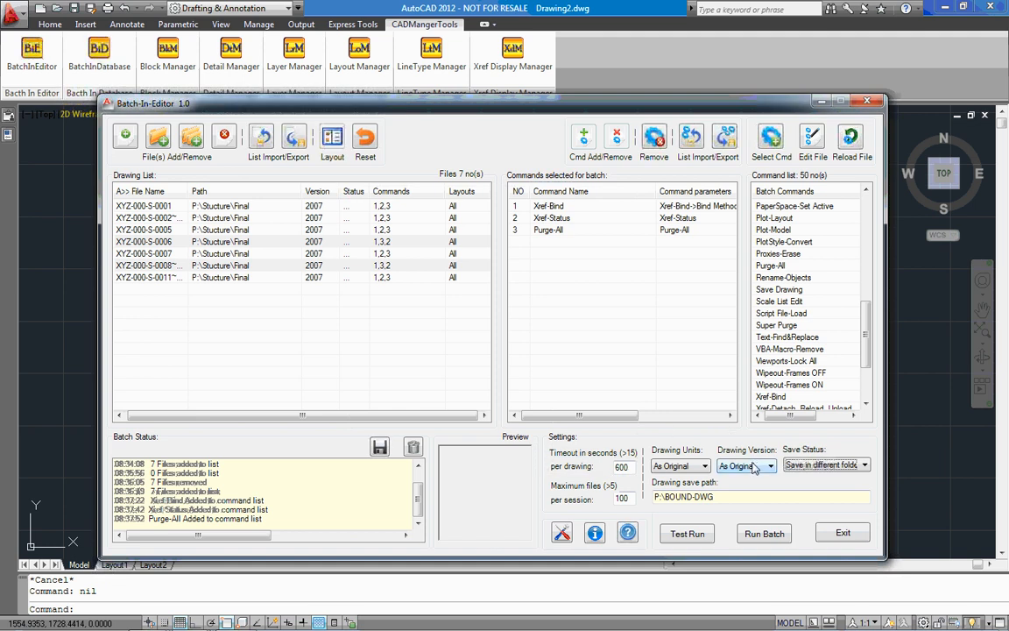
# Set the drawing version for the saved files to ACAD 2010.
pyautogui.click(752, 466)
pyautogui.click(754, 467)
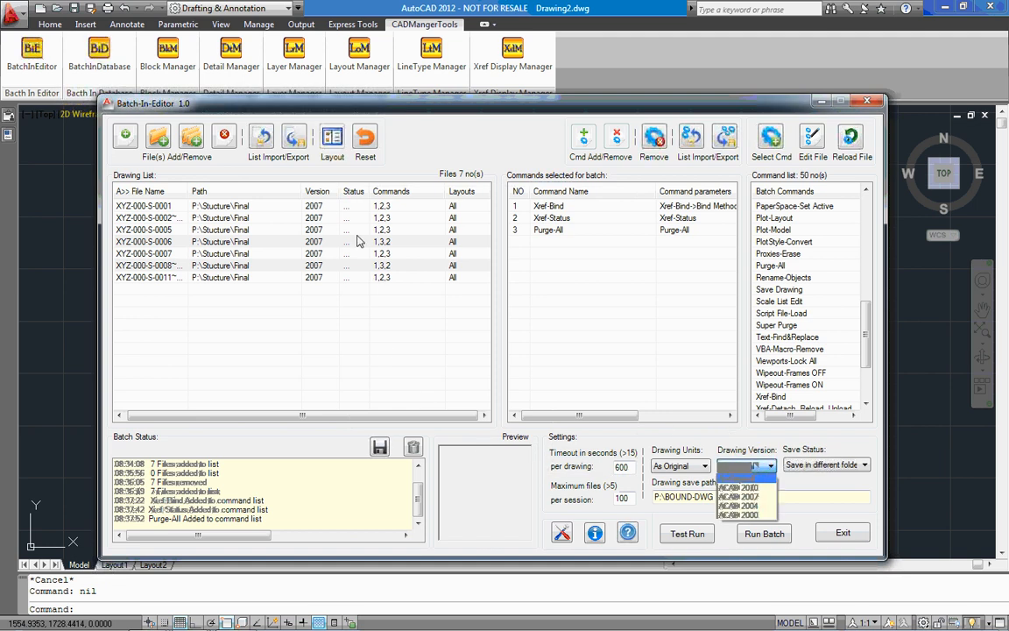
pyautogui.click(758, 465)
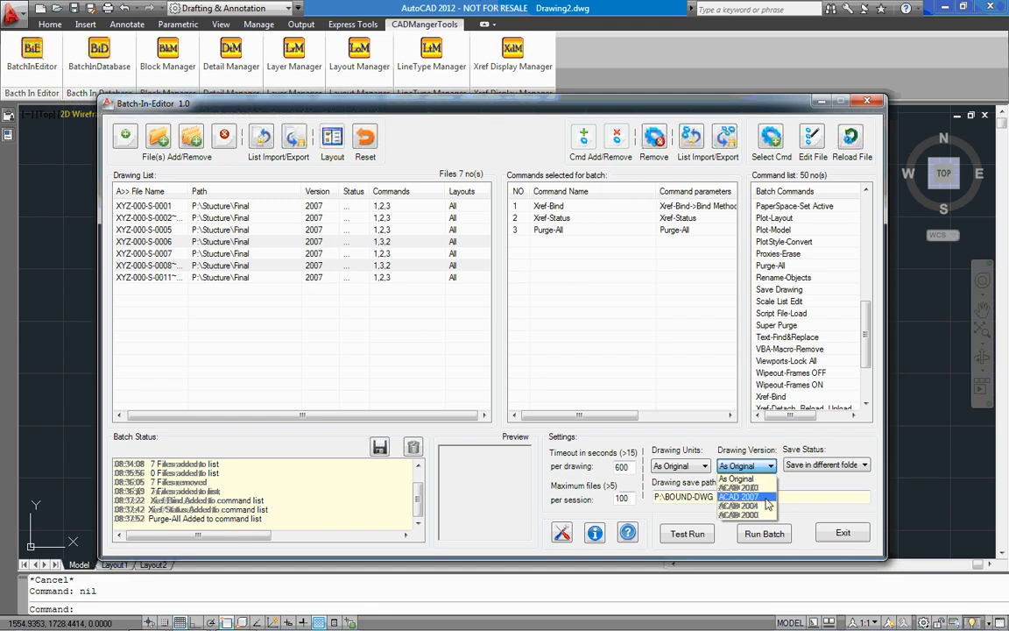
pyautogui.click(758, 488)
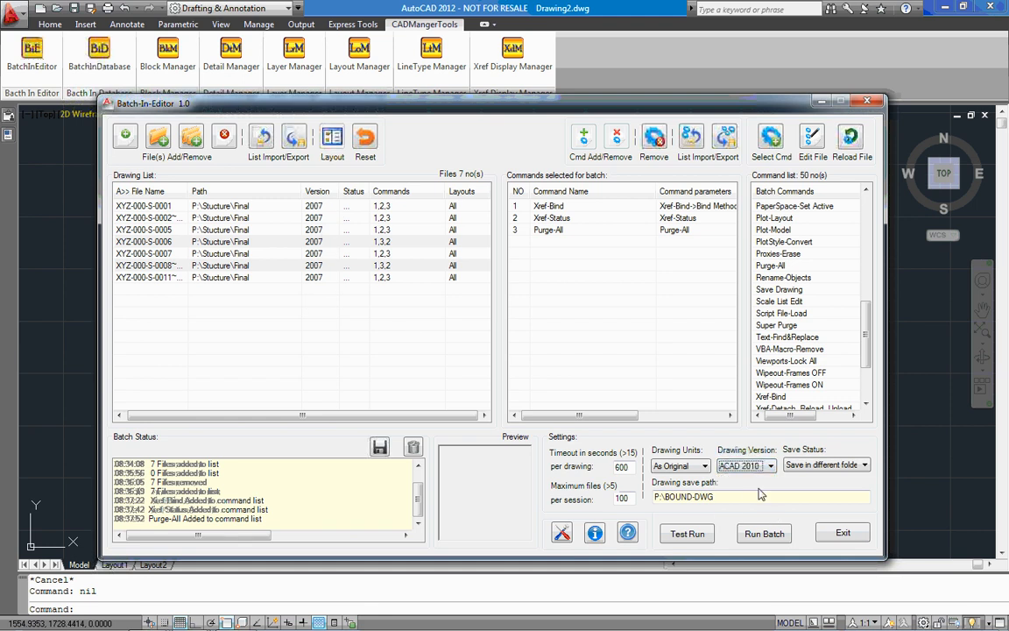
# Review the available drawing units, the timeout per drawing and the maximum files per session.
pyautogui.click(706, 467)
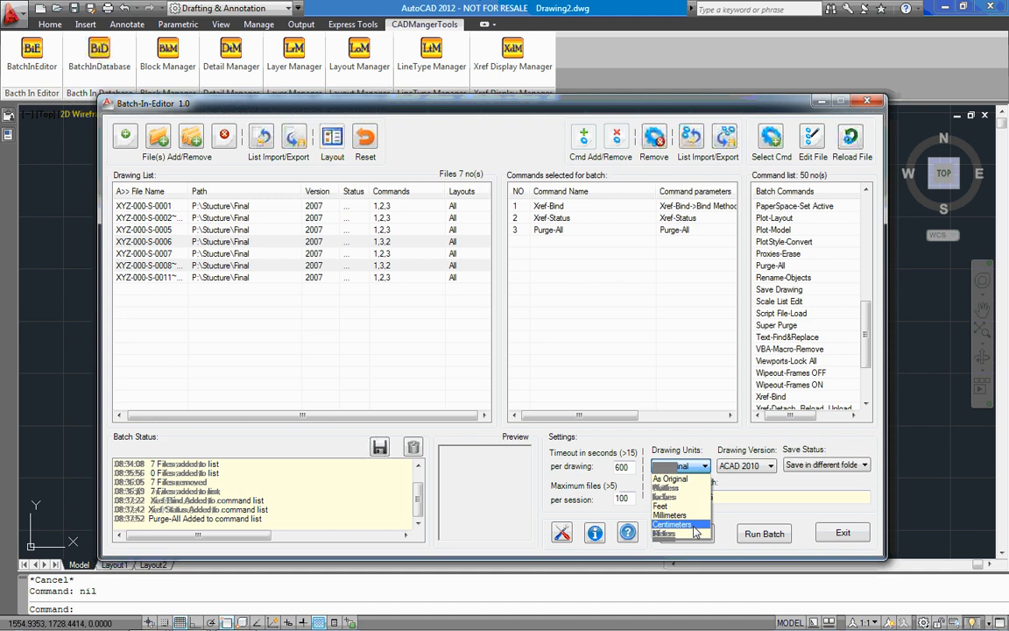
pyautogui.click(672, 392)
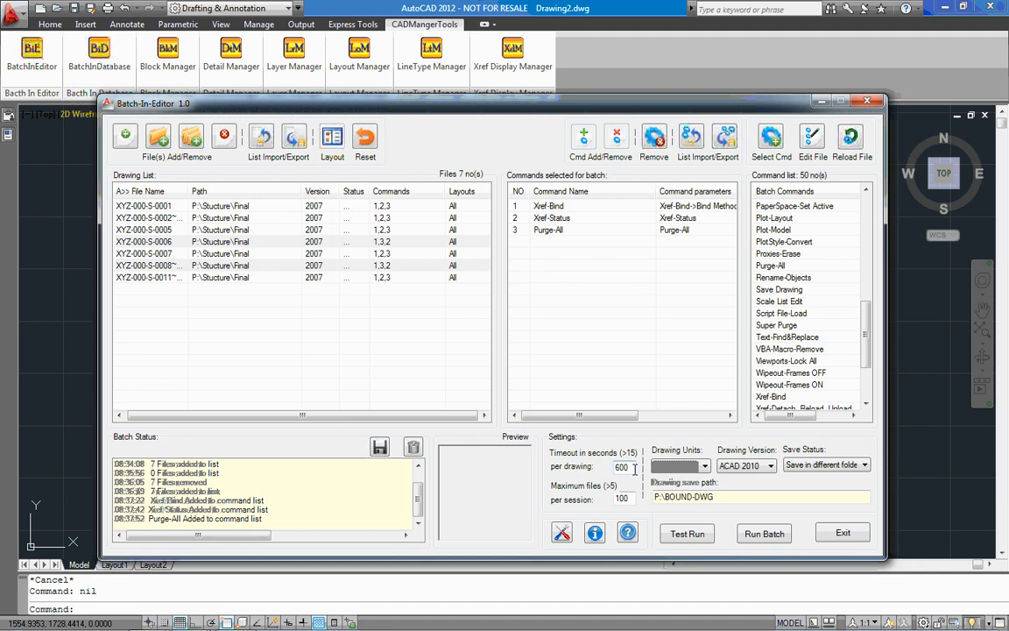
pyautogui.doubleClick(624, 467)
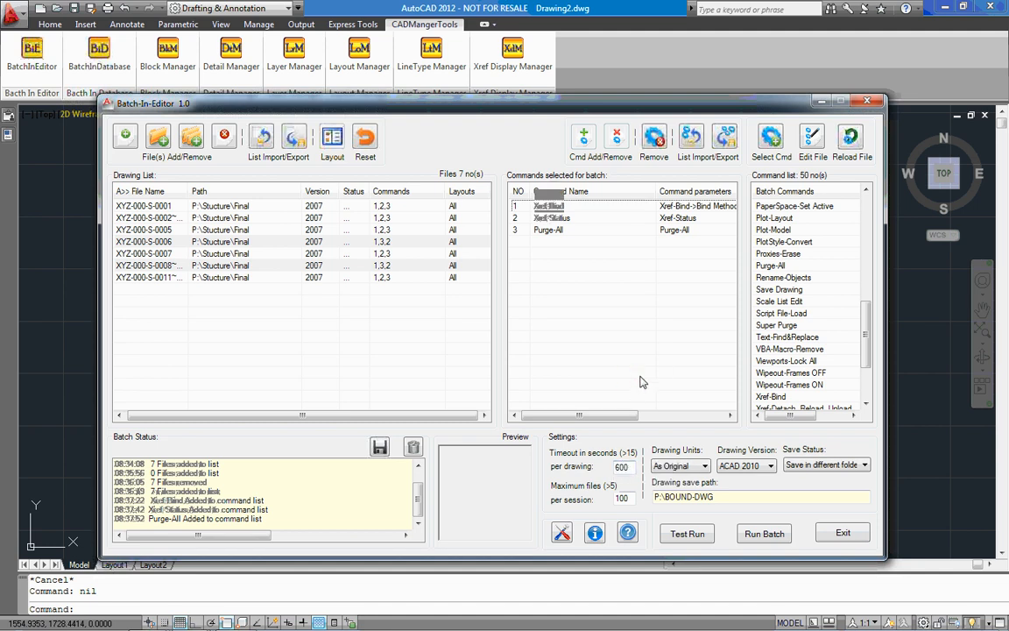
pyautogui.click(620, 467)
pyautogui.doubleClick(620, 468)
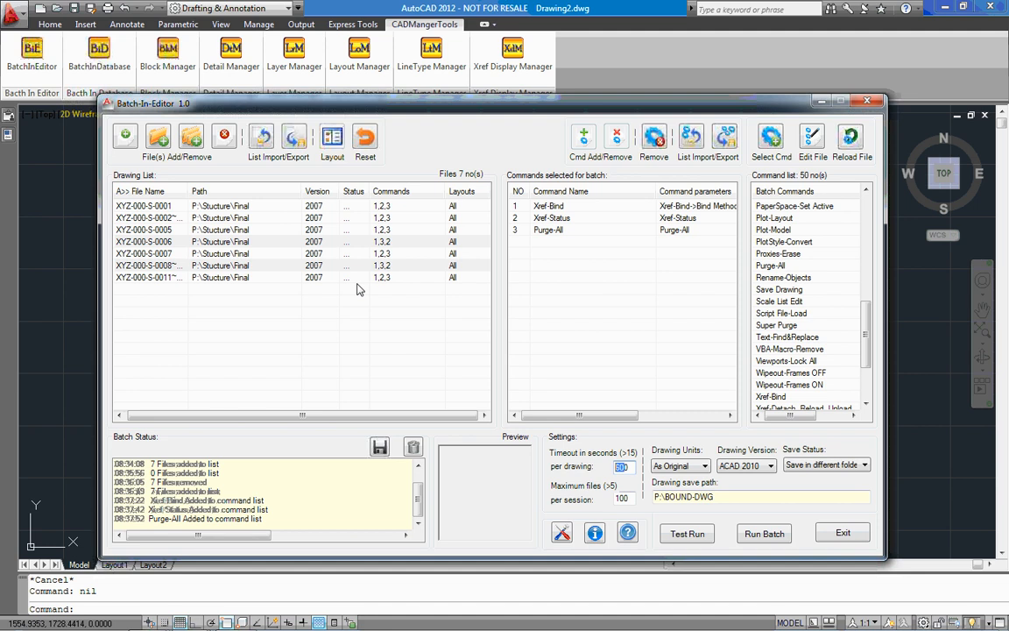
pyautogui.click(624, 497)
# Run the batch on the listed drawings and accept saving them all in P:\BOUND-DWG.
pyautogui.click(765, 535)
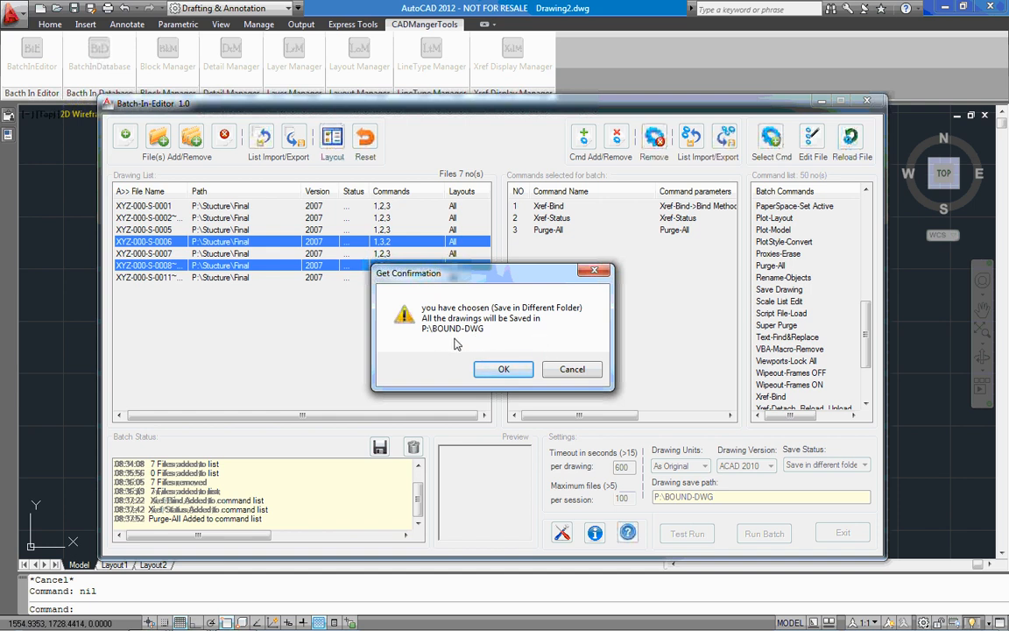
pyautogui.click(504, 370)
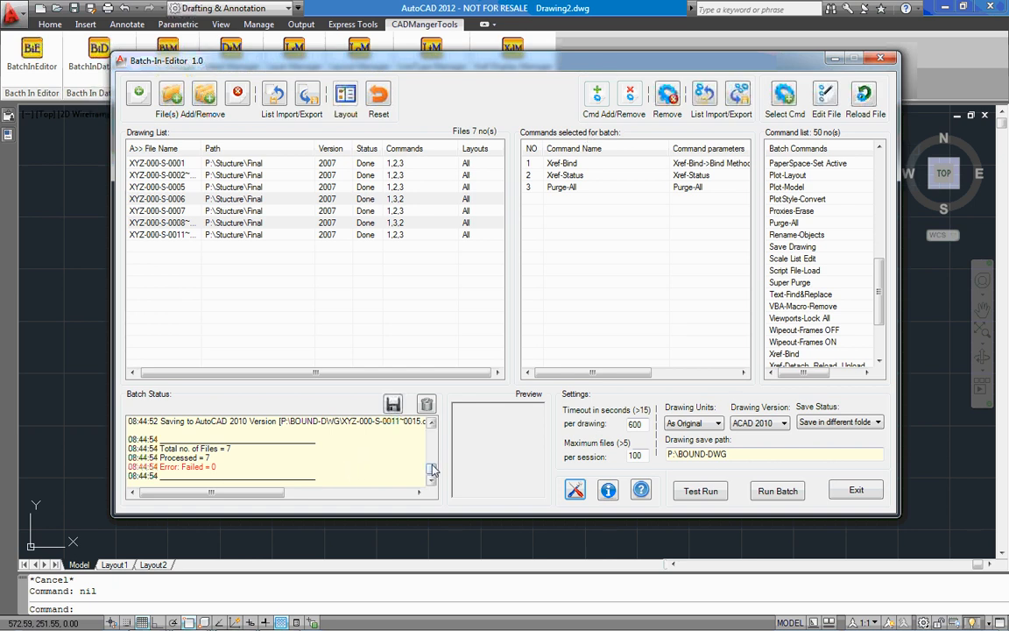
# Widen the Batch-In-Editor window and read through the batch status log for drawing XYZ-000-S-0001.
pyautogui.moveTo(899, 361); pyautogui.dragTo(973, 363)
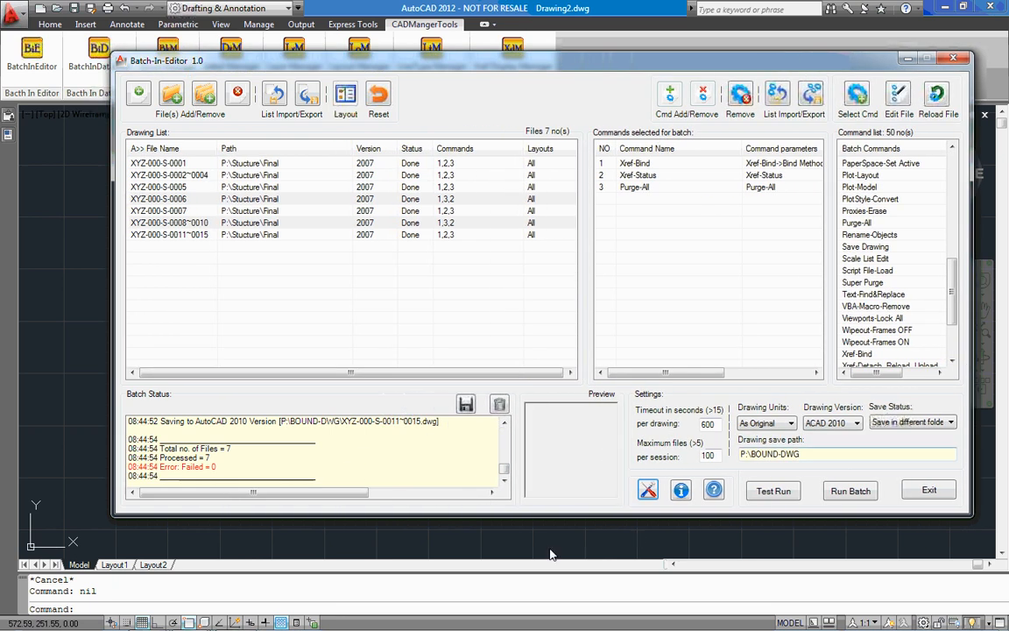
pyautogui.click(504, 472)
pyautogui.moveTo(504, 471)
pyautogui.mouseDown()
pyautogui.moveTo(504, 442)
pyautogui.moveTo(505, 452)
pyautogui.mouseUp()
pyautogui.click(505, 480)
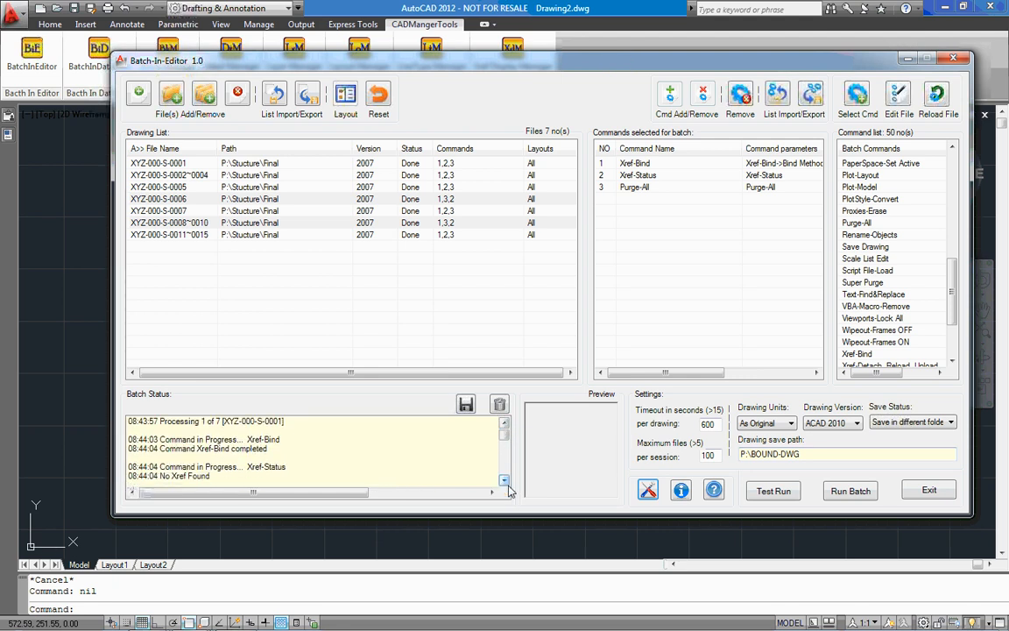
pyautogui.click(504, 480)
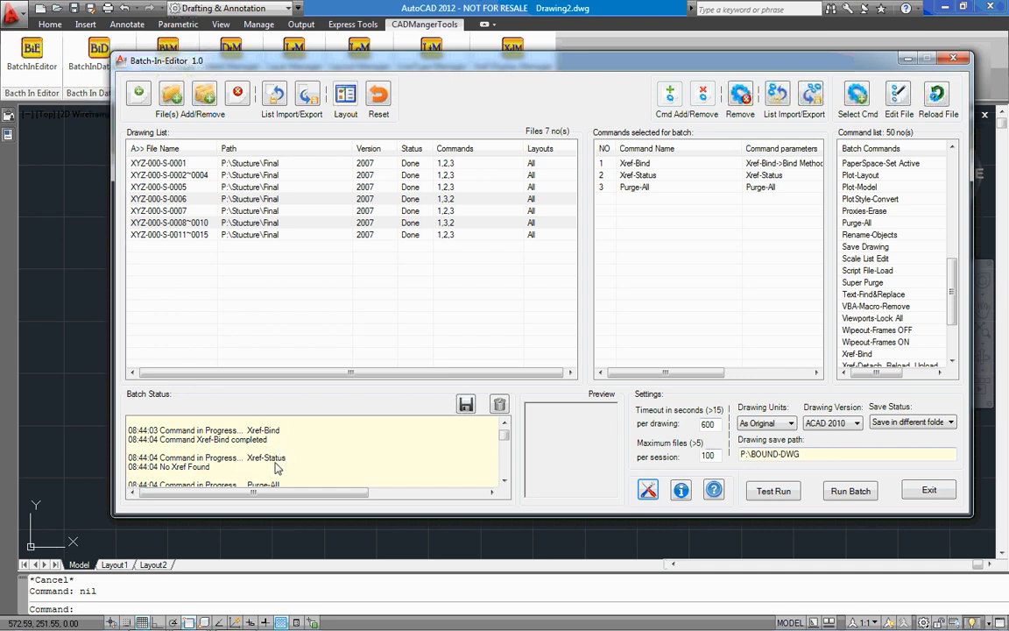
pyautogui.click(506, 481)
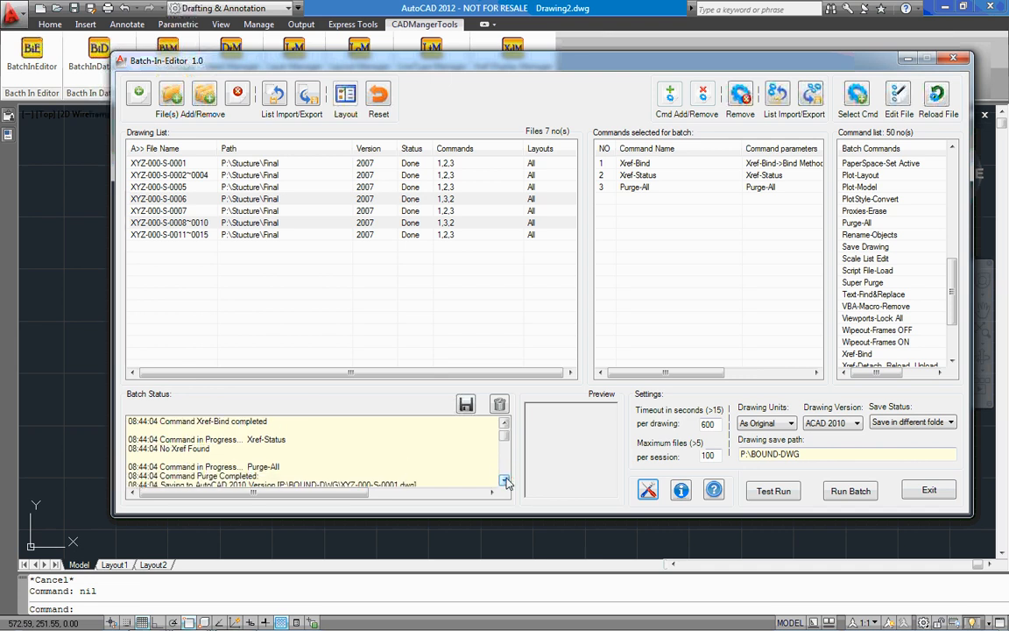
pyautogui.click(506, 480)
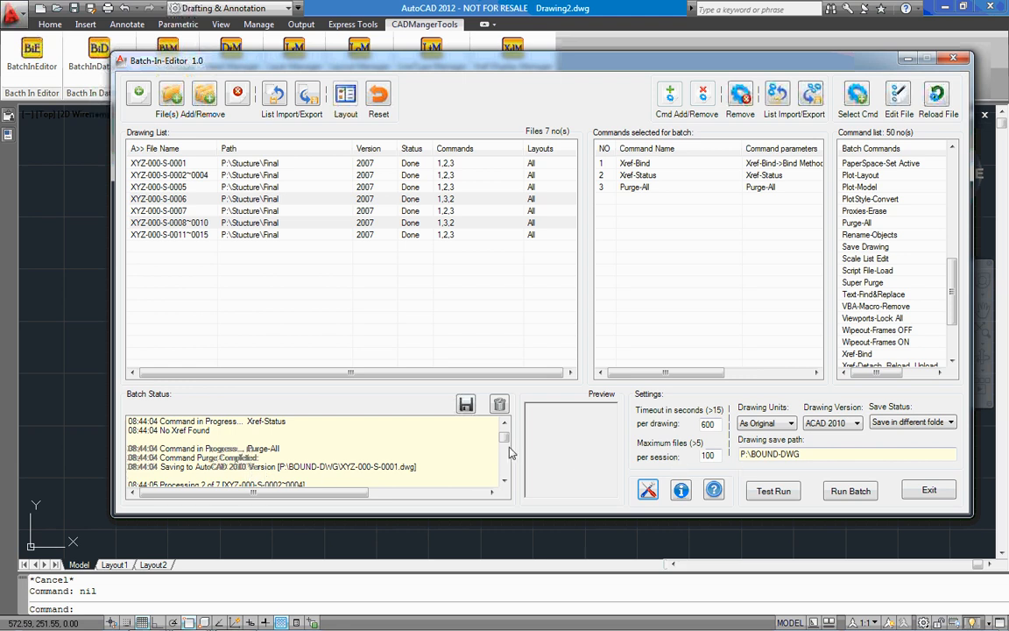
# Minimize Batch-In-Editor and open XYZ-000-S-0001.dwg from the P:\BOUND-DWG folder in AutoCAD.
pyautogui.click(906, 60)
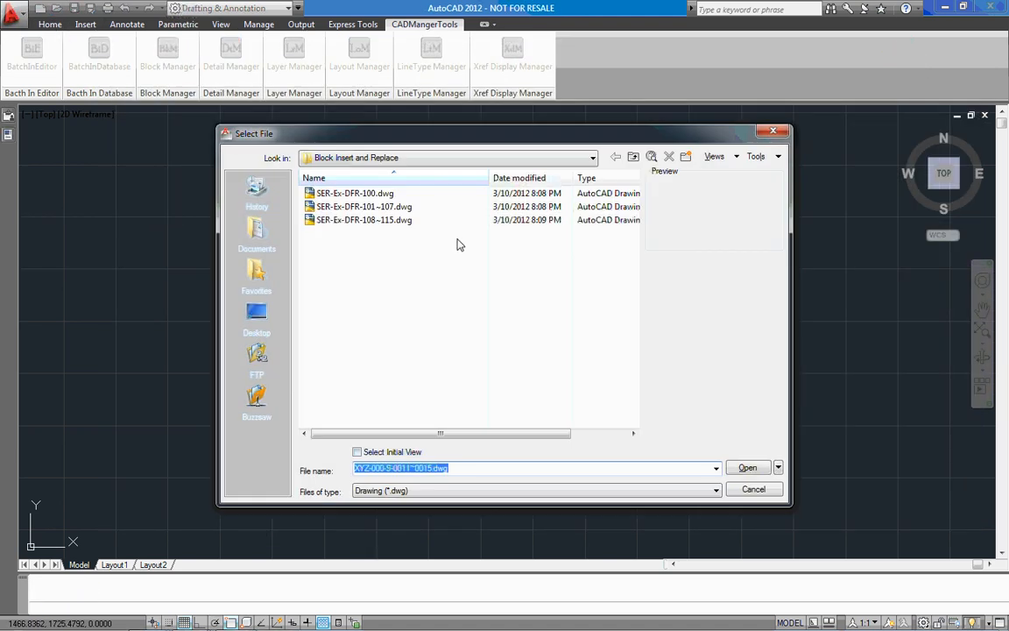
pyautogui.click(633, 155)
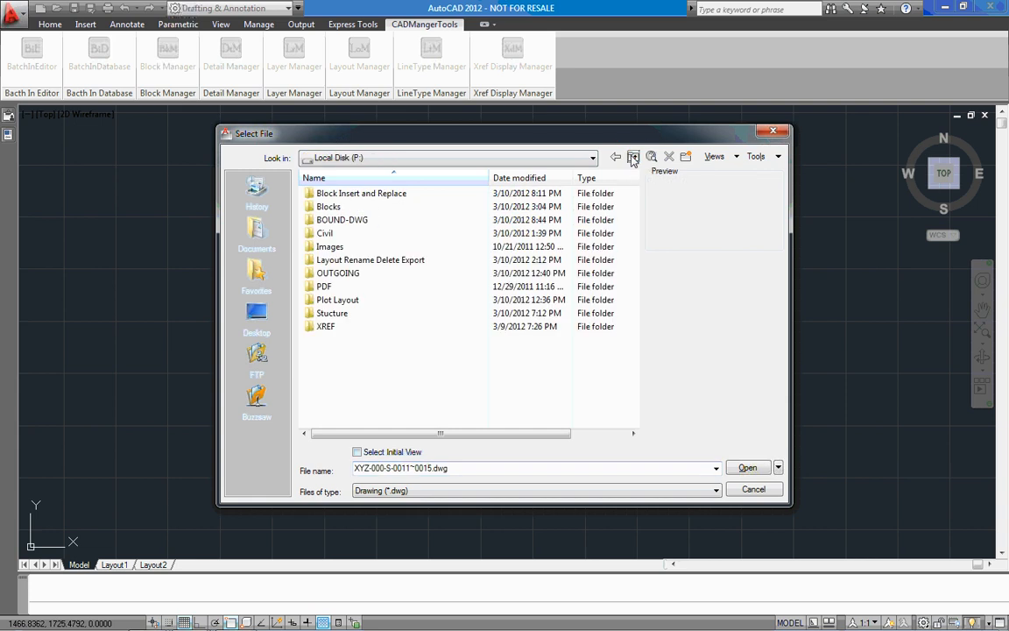
pyautogui.doubleClick(344, 220)
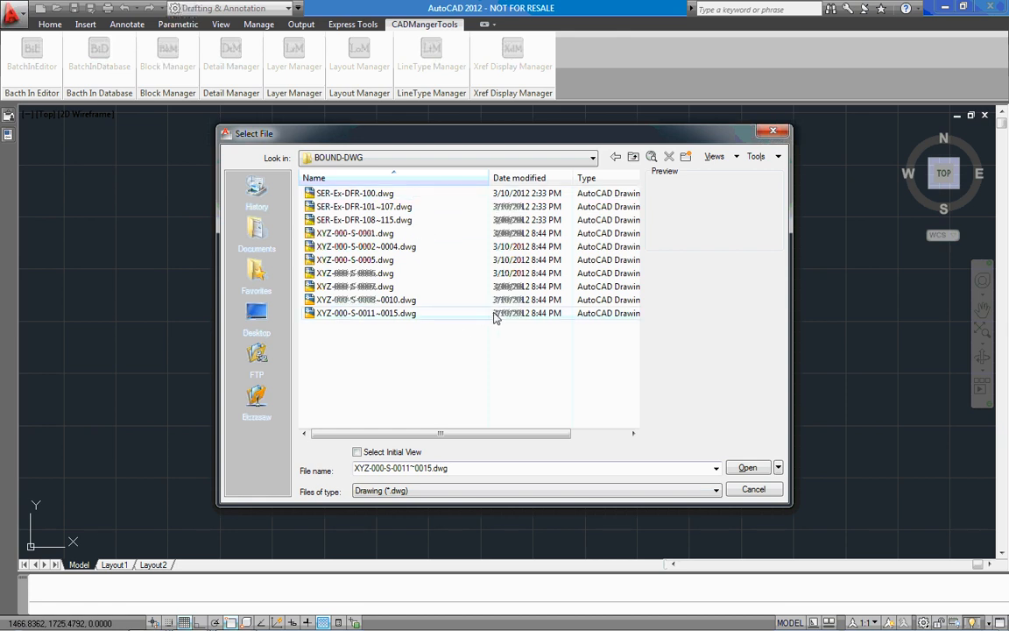
pyautogui.click(378, 234)
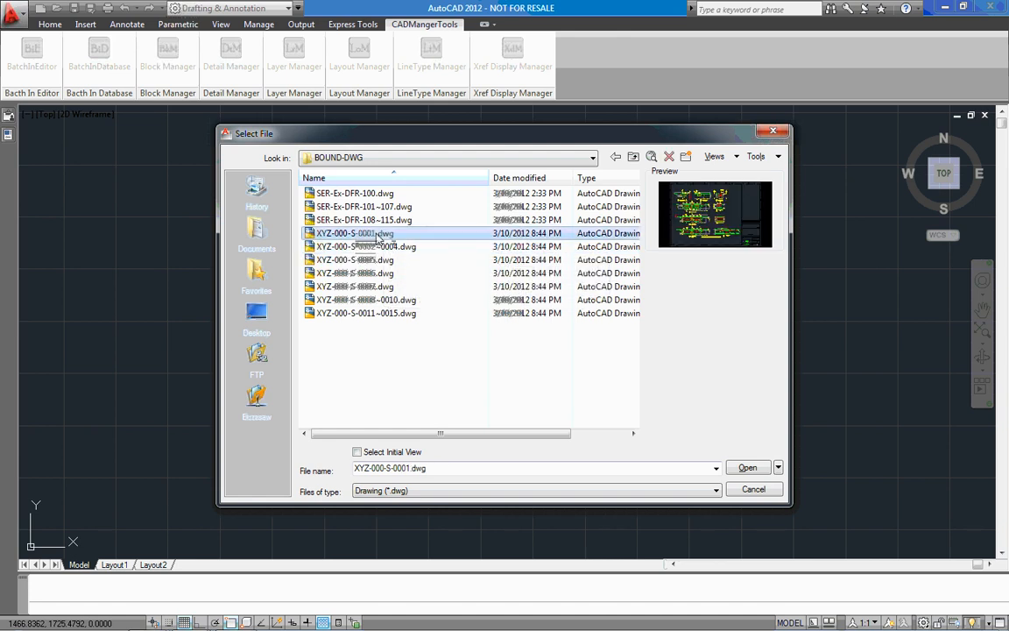
pyautogui.doubleClick(377, 234)
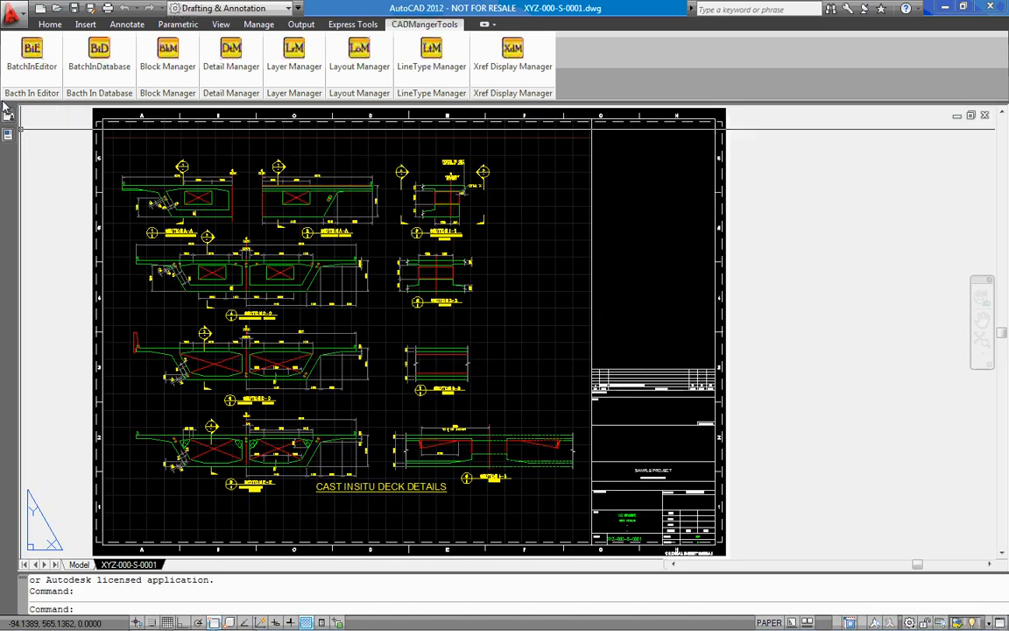
# Examine the external references and the full layer list of the bound drawing.
pyautogui.moveTo(7, 123)
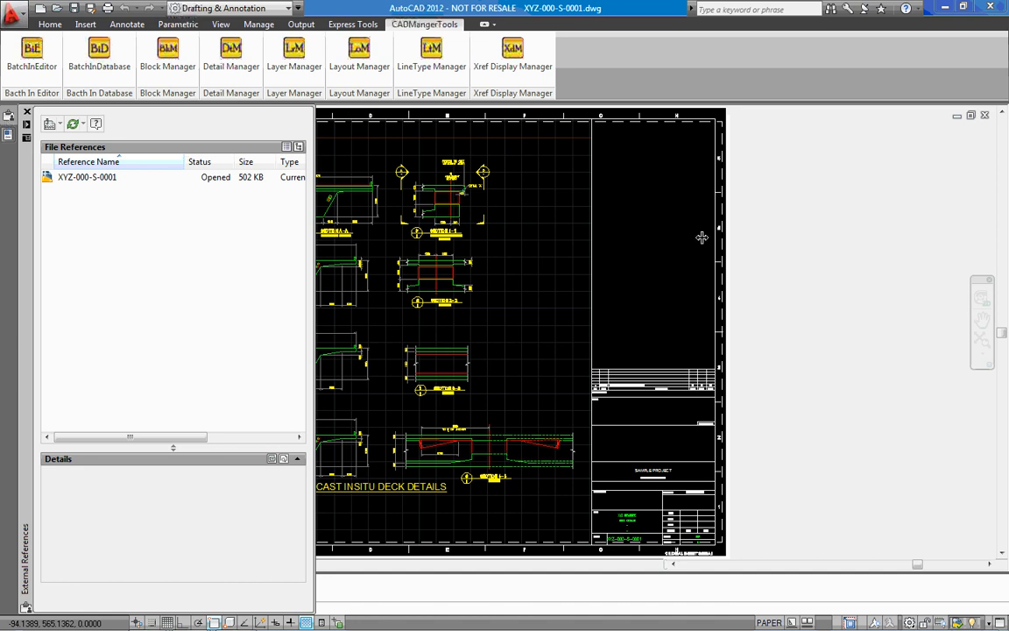
pyautogui.click(50, 25)
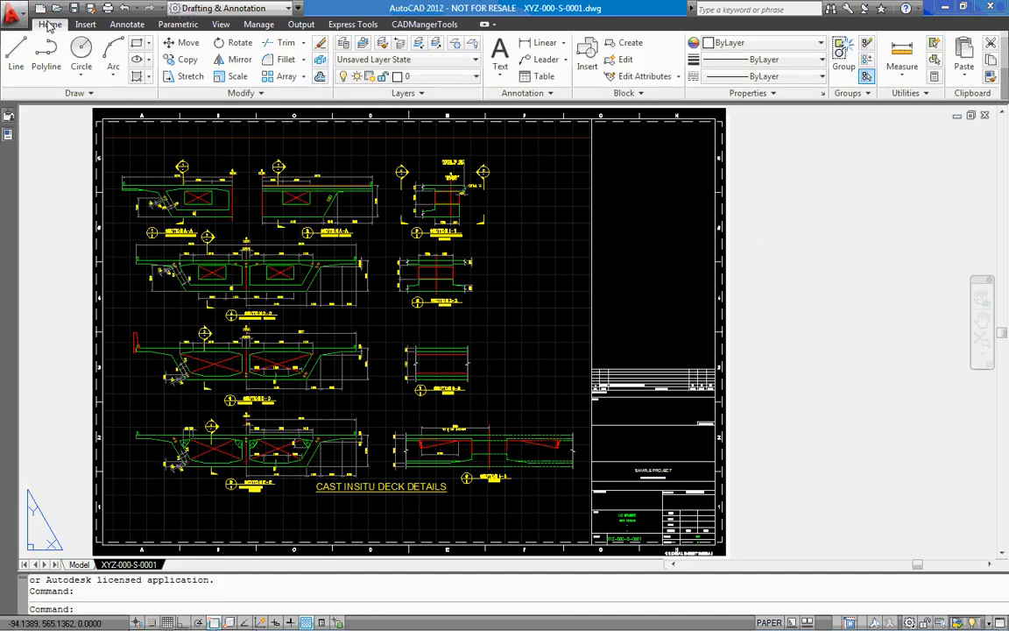
pyautogui.click(468, 79)
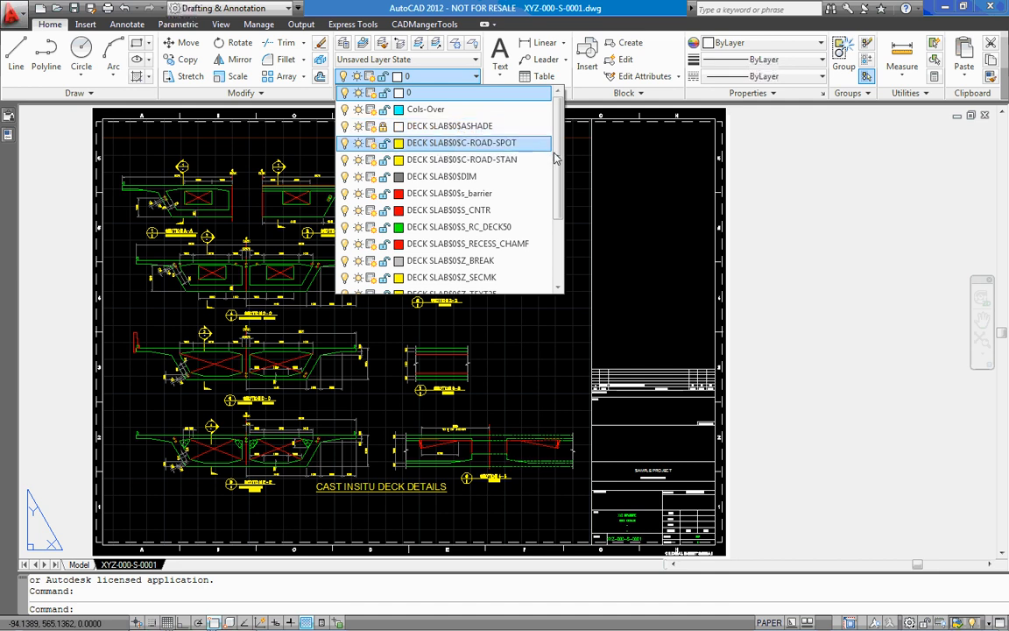
pyautogui.moveTo(559, 137); pyautogui.dragTo(557, 239)
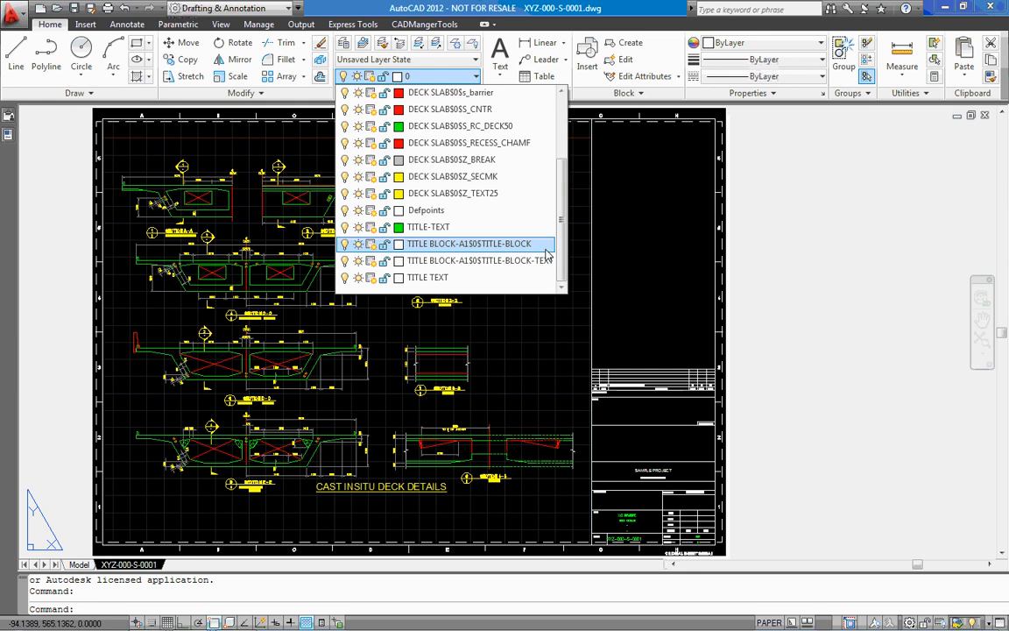
pyautogui.click(668, 247)
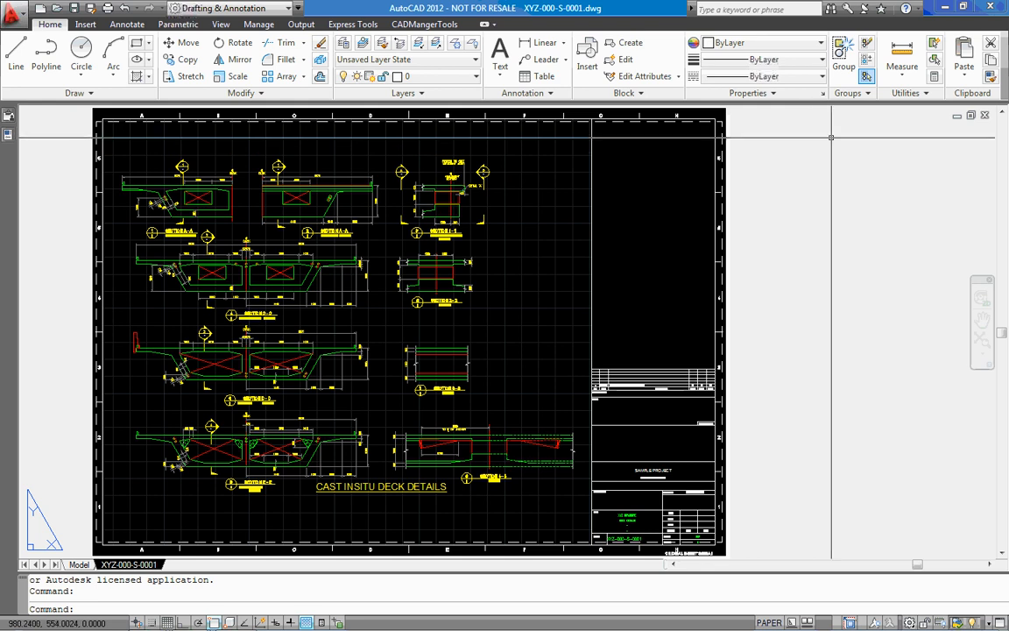
# Close drawing XYZ-000-S-0001 and switch back to the Batch-In-Editor window.
pyautogui.click(985, 116)
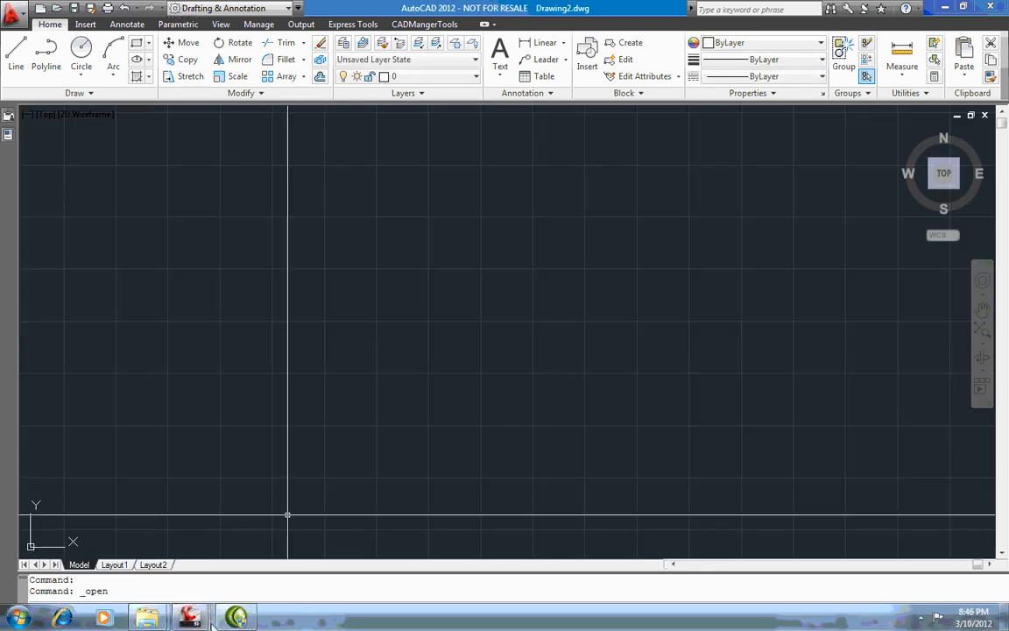
pyautogui.moveTo(210, 619)
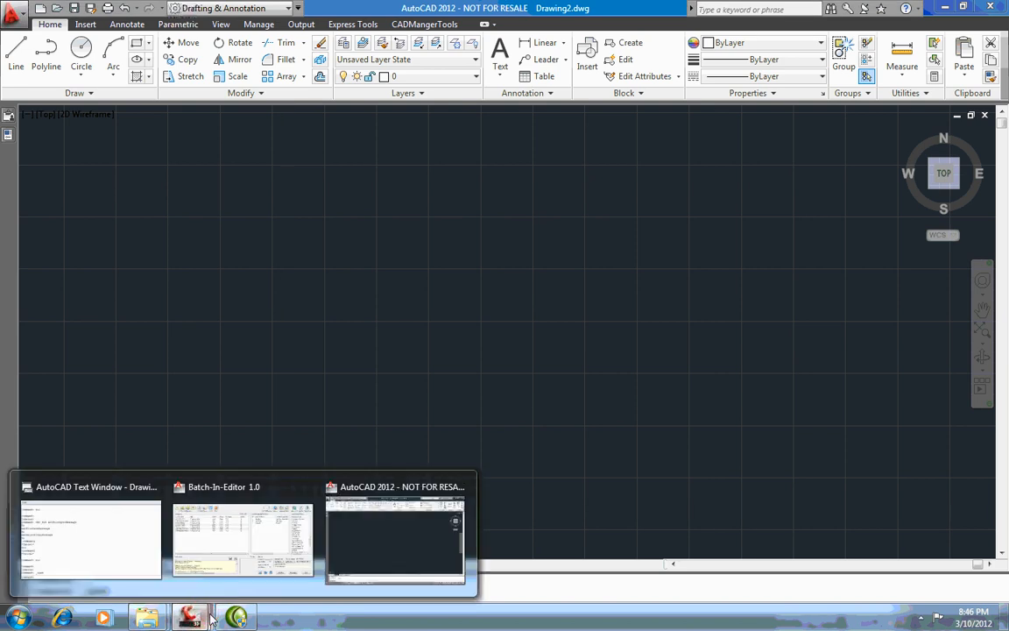
pyautogui.click(213, 532)
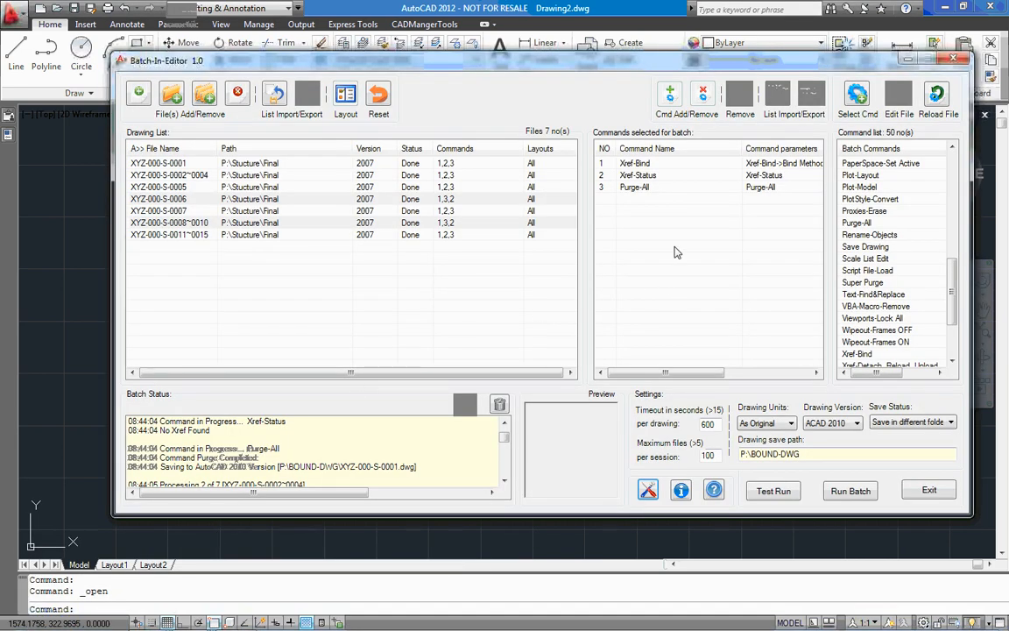
# Remove the Xref-Bind command from the commands selected for the batch.
pyautogui.click(656, 166)
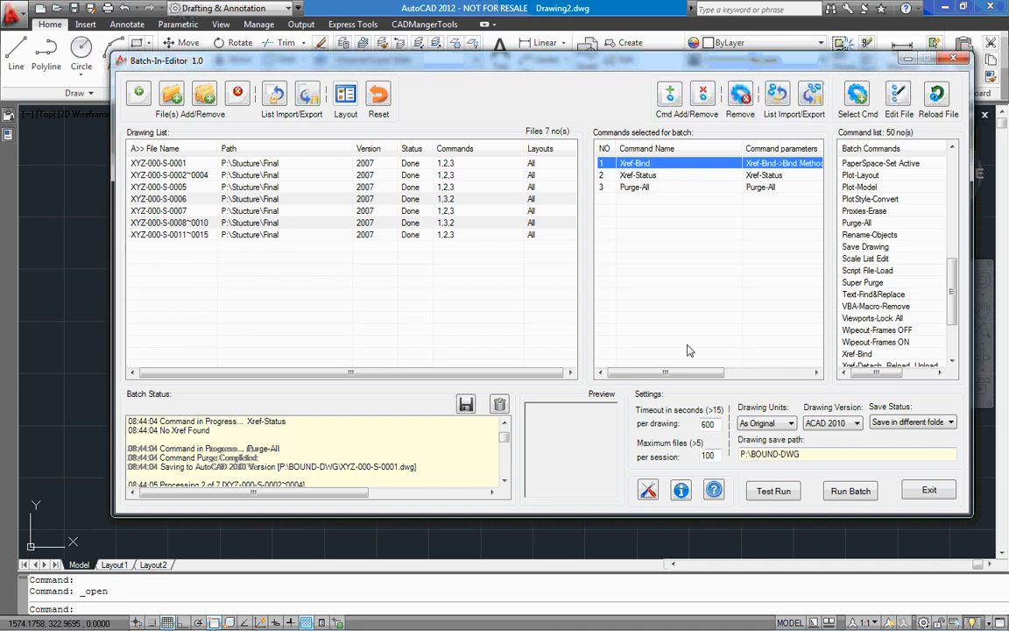
pyautogui.moveTo(688, 373); pyautogui.dragTo(659, 374)
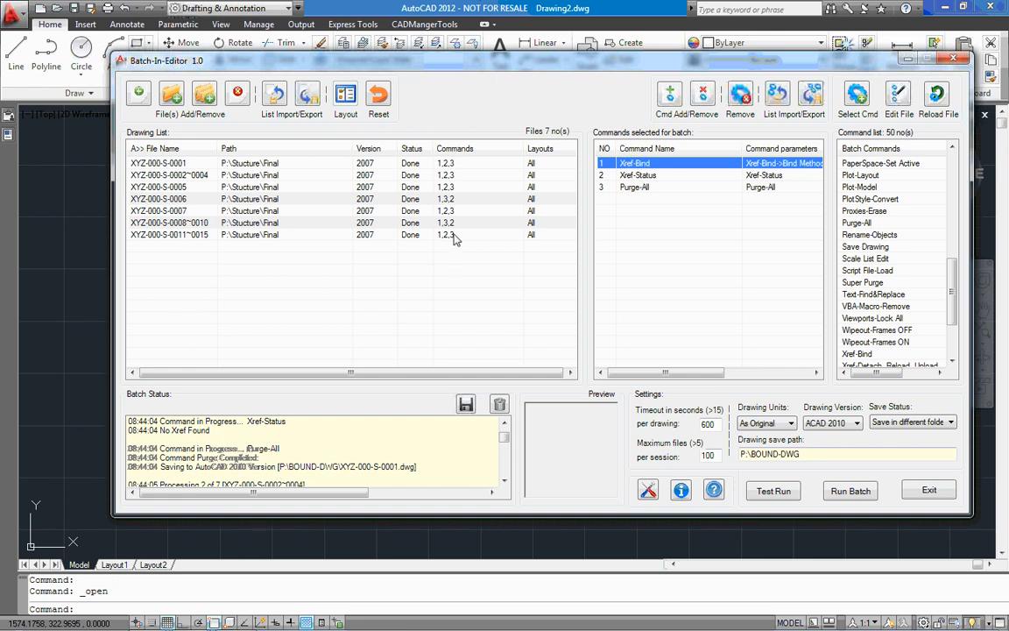
pyautogui.click(740, 97)
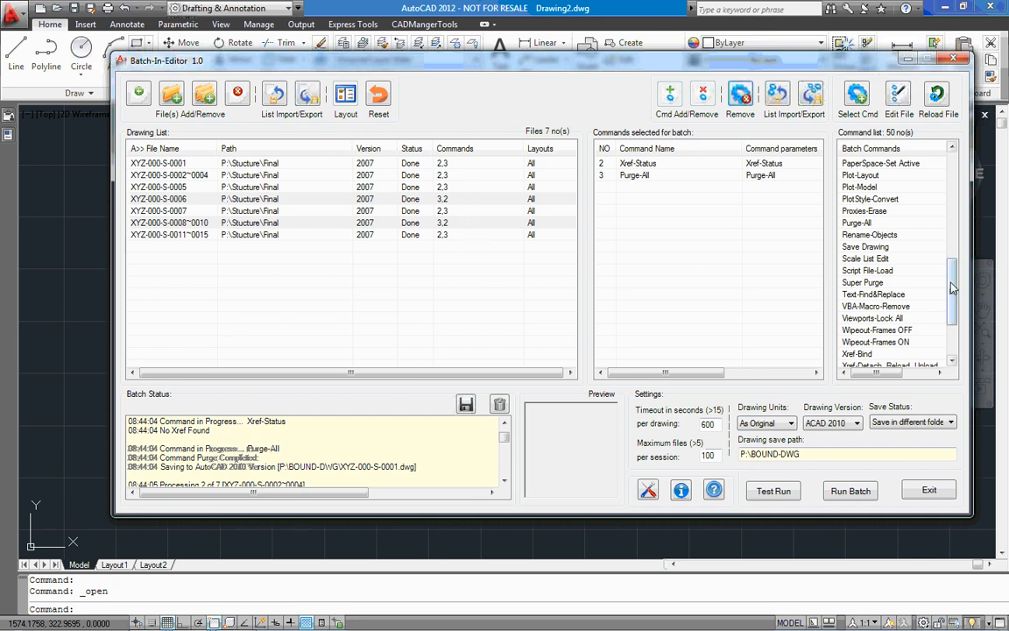
# Add Xref-Bind to the selected batch commands with the bind method Insert and close its settings.
pyautogui.moveTo(952, 289); pyautogui.dragTo(952, 317)
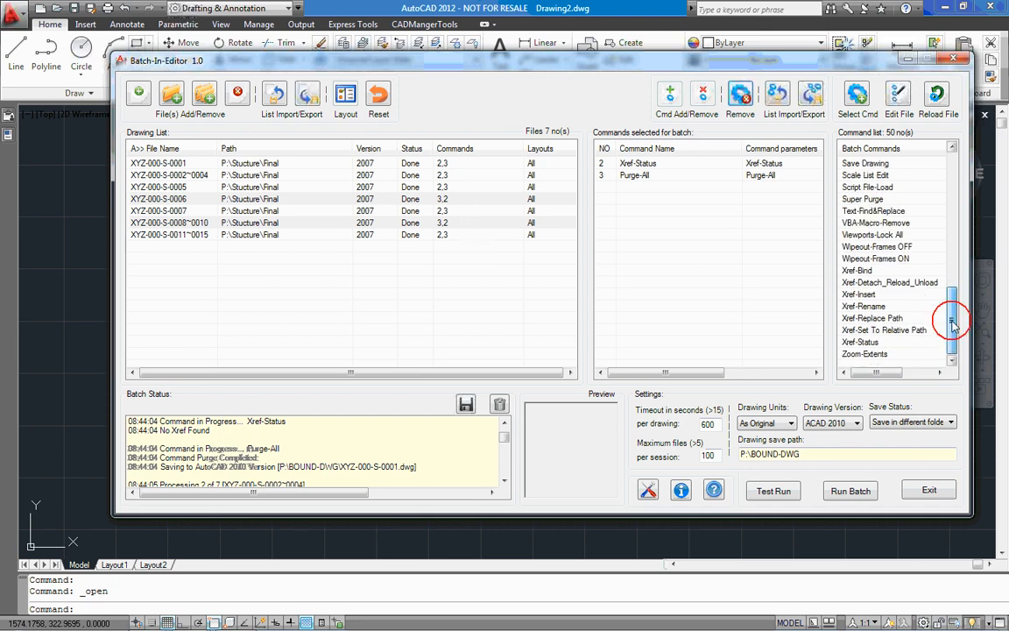
pyautogui.doubleClick(862, 272)
pyautogui.click(434, 312)
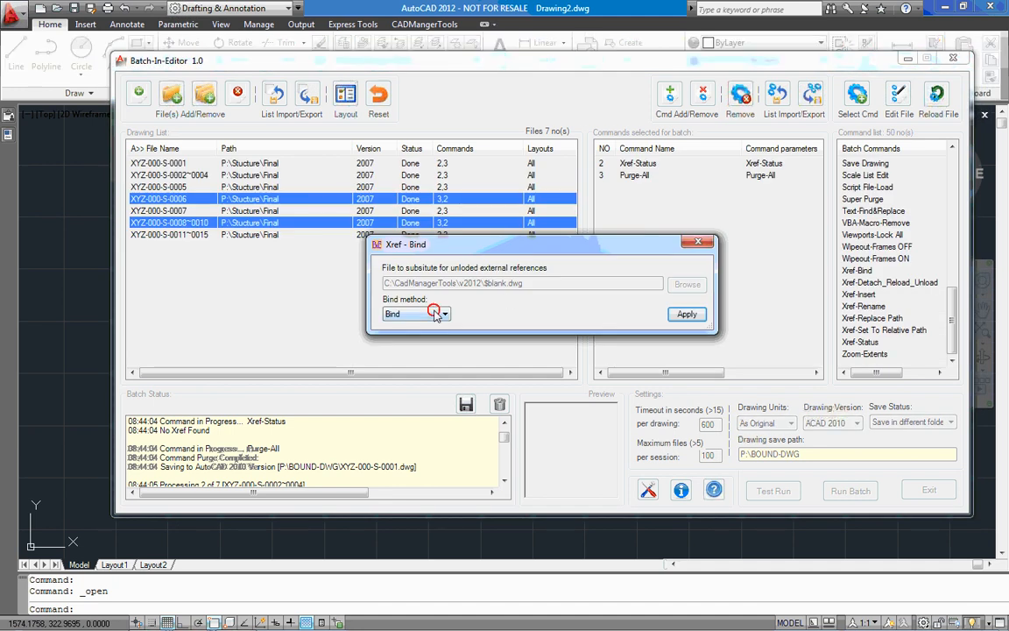
pyautogui.click(411, 331)
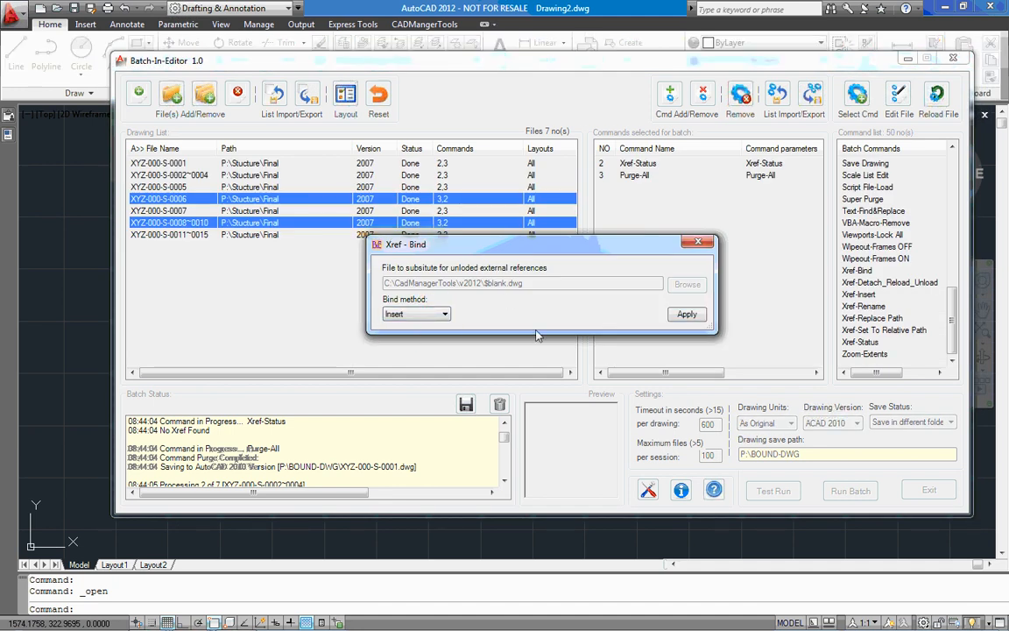
pyautogui.click(683, 315)
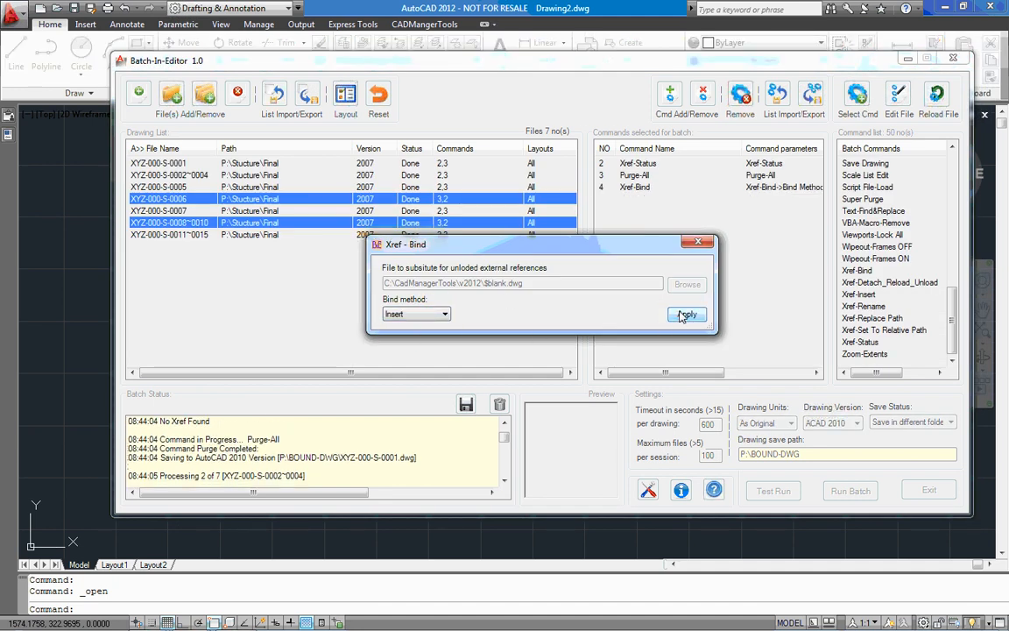
pyautogui.click(693, 245)
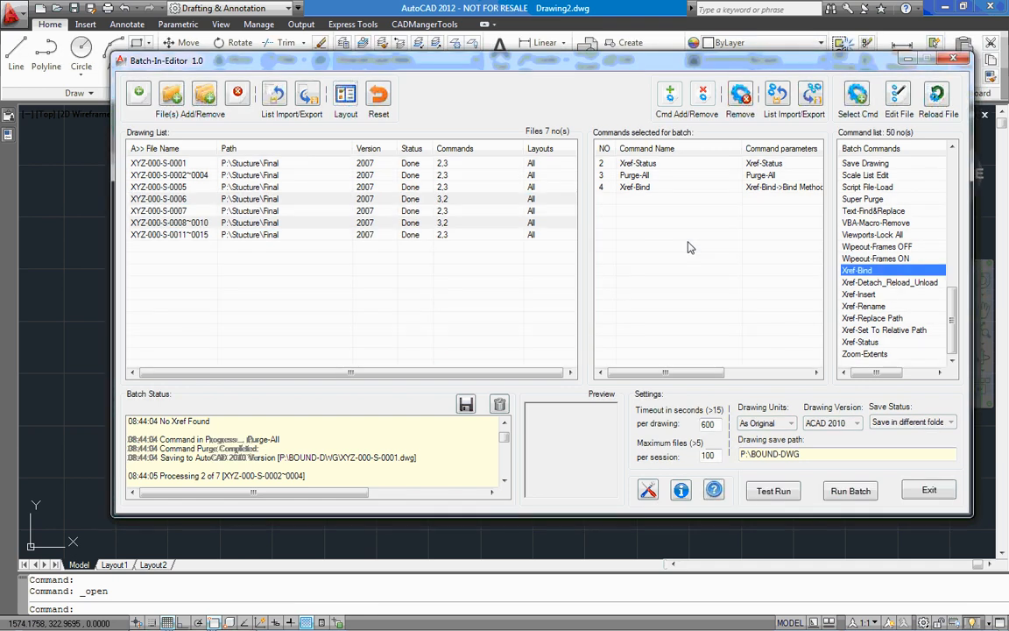
# Move Xref-Bind to the start of the selected batch commands and assign it to all seven drawings in the list.
pyautogui.click(656, 189)
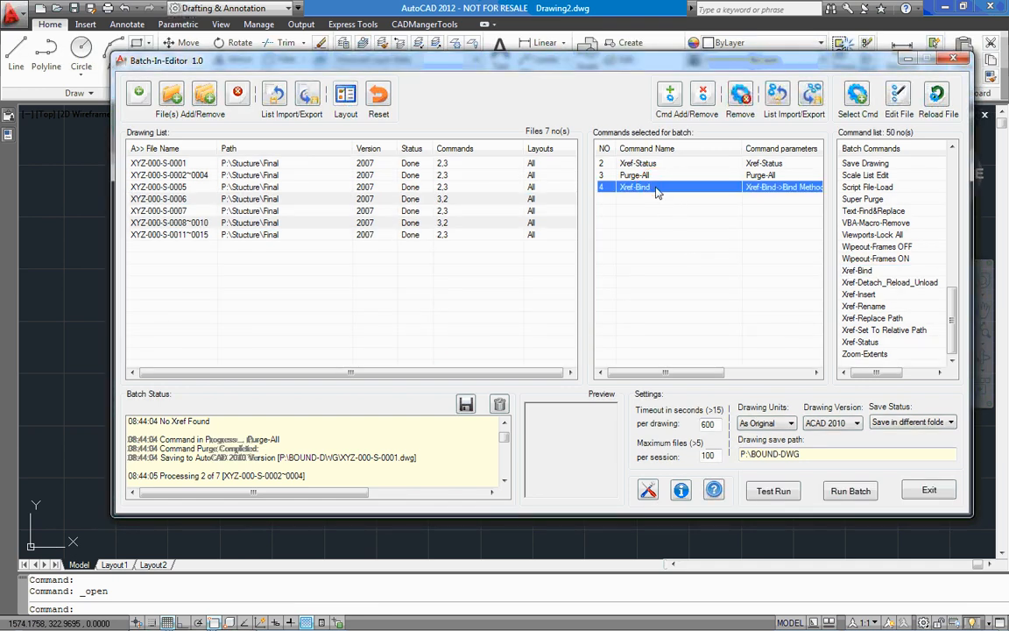
pyautogui.moveTo(656, 189); pyautogui.dragTo(655, 166)
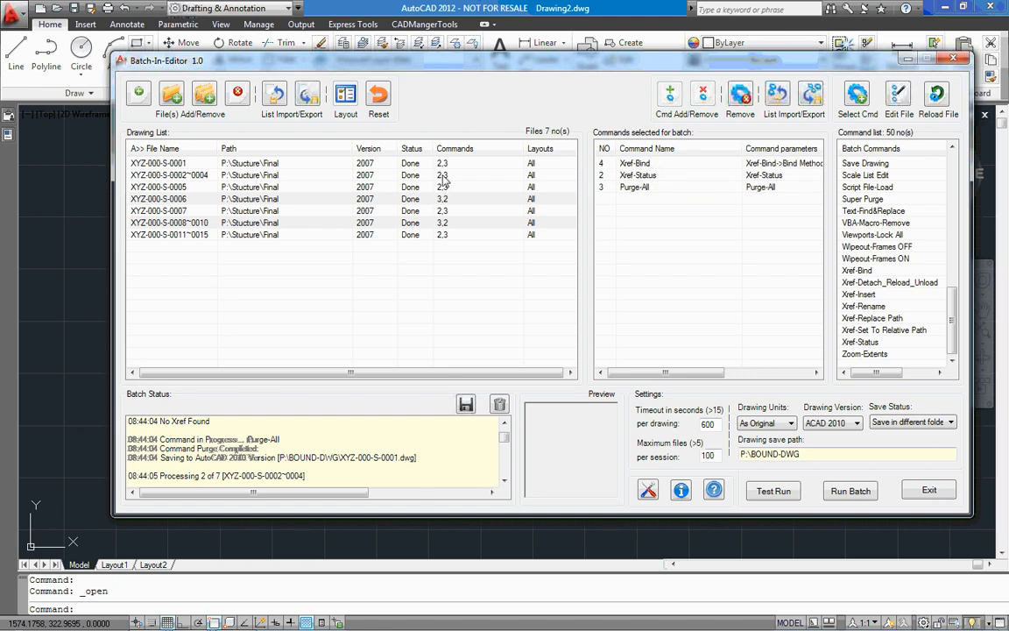
pyautogui.moveTo(449, 244); pyautogui.dragTo(352, 147)
pyautogui.click(638, 164)
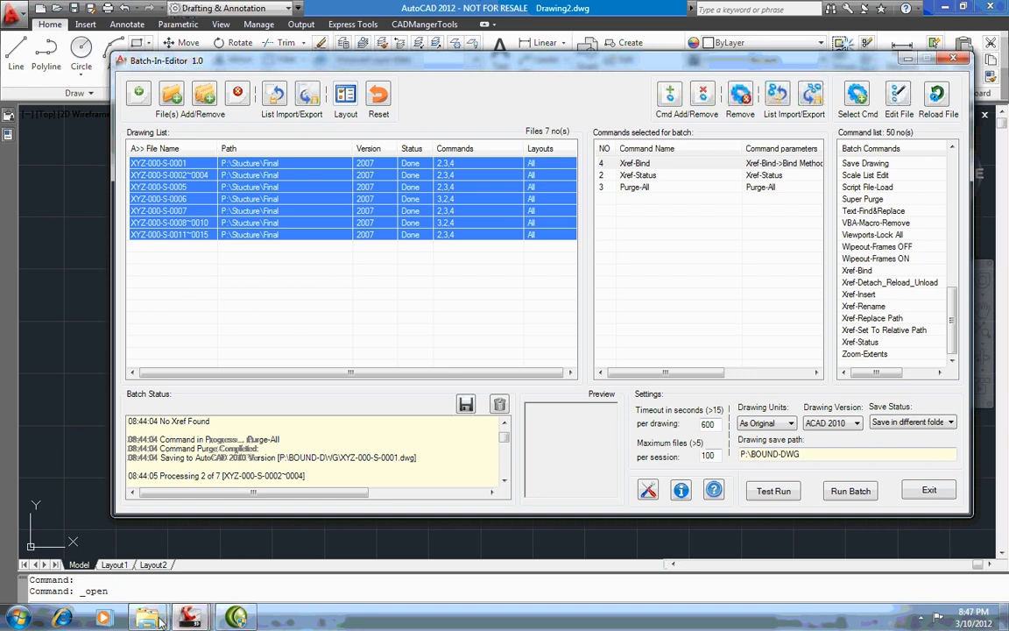
# Switch to Windows Explorer, permanently delete all files in P:\BOUND-DWG, and minimize the folder window.
pyautogui.click(150, 617)
pyautogui.click(224, 526)
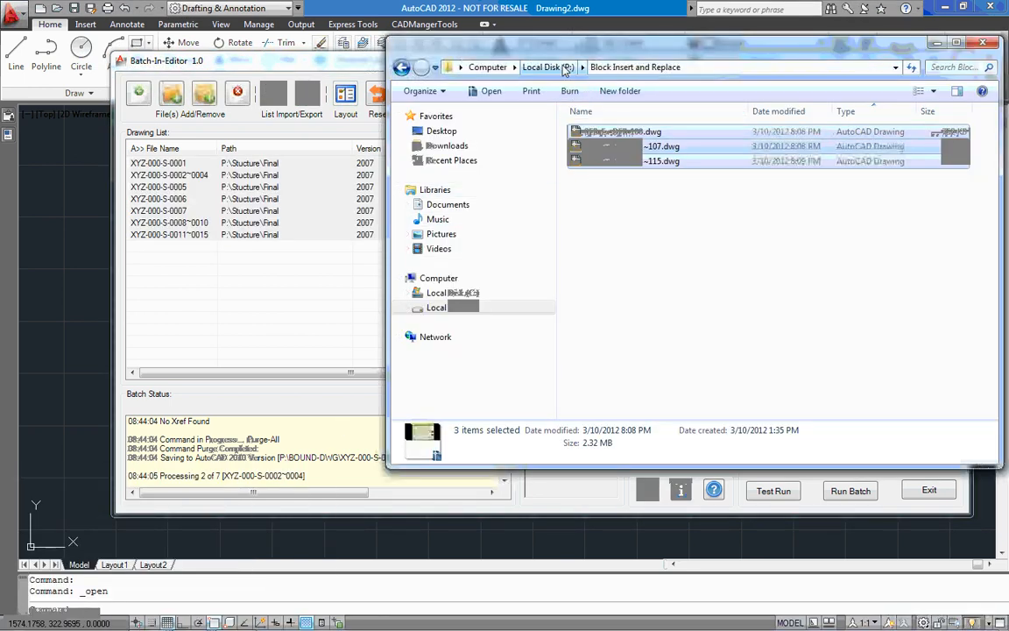
pyautogui.click(545, 66)
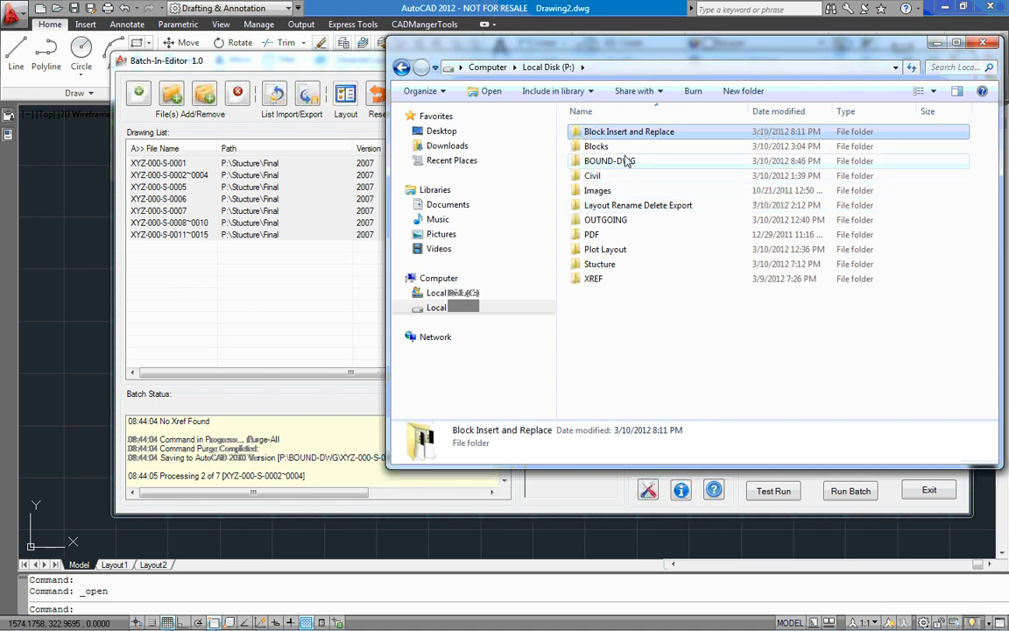
pyautogui.doubleClick(627, 163)
pyautogui.moveTo(747, 321); pyautogui.dragTo(566, 98)
pyautogui.hotkey('shift', 'Delete')
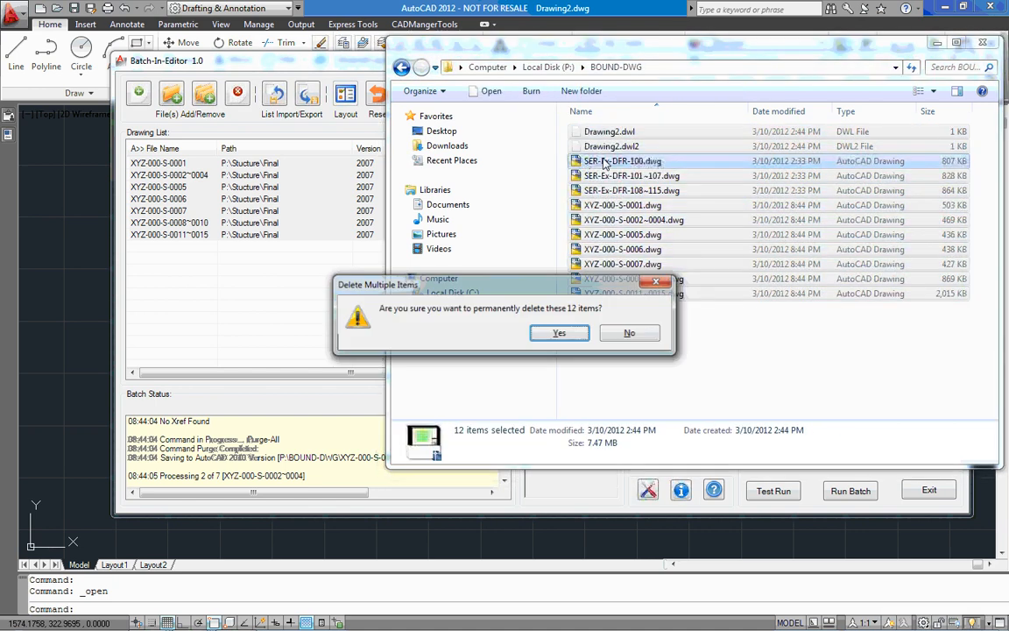
pyautogui.click(574, 338)
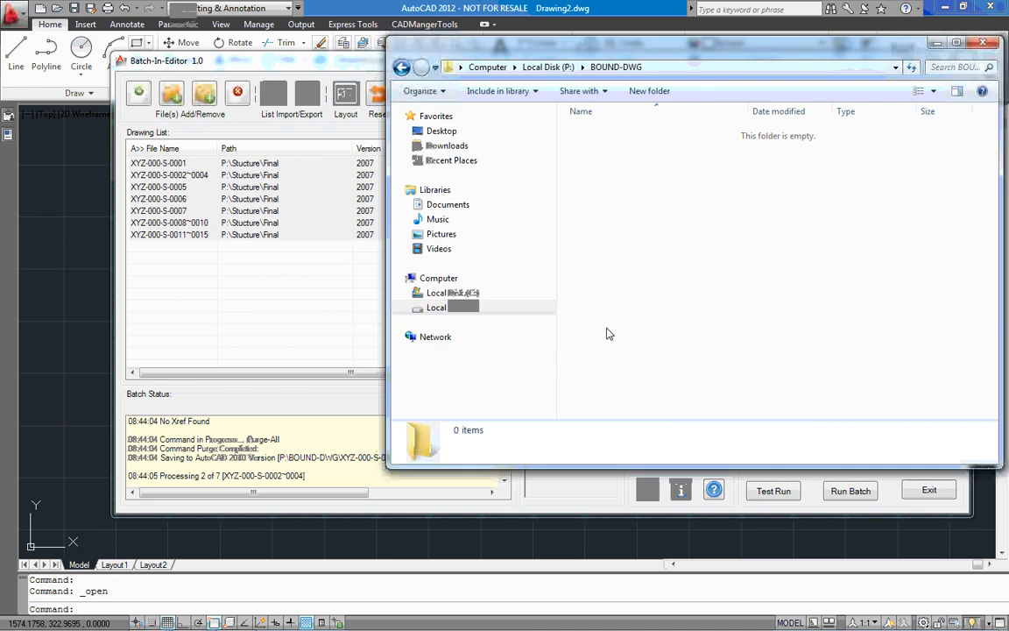
pyautogui.click(940, 43)
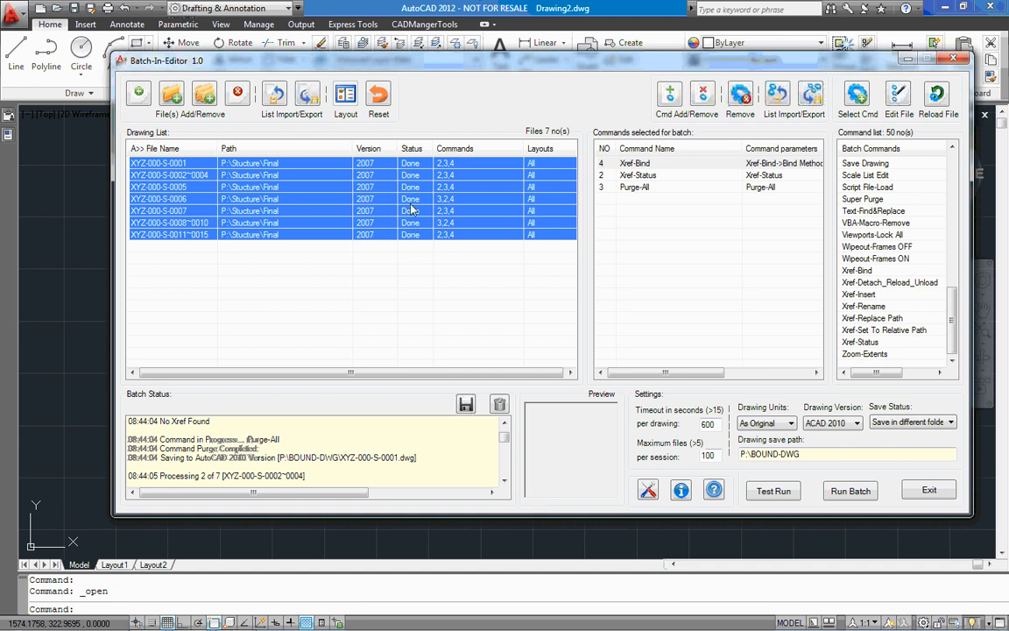
# Reset the status of the seven drawings and run the batch on them.
pyautogui.click(379, 98)
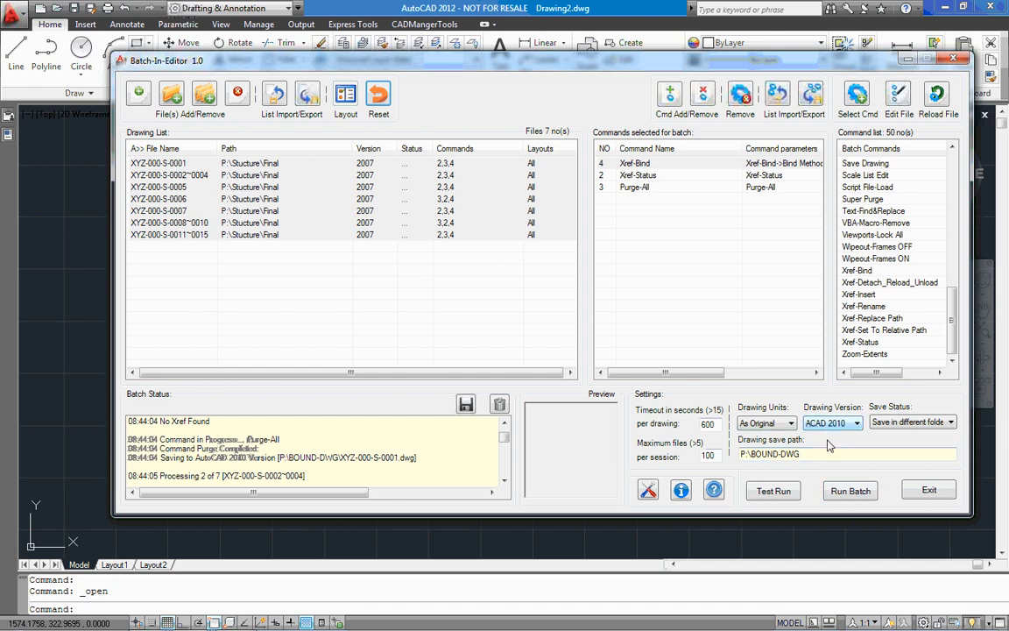
pyautogui.click(854, 491)
pyautogui.click(550, 324)
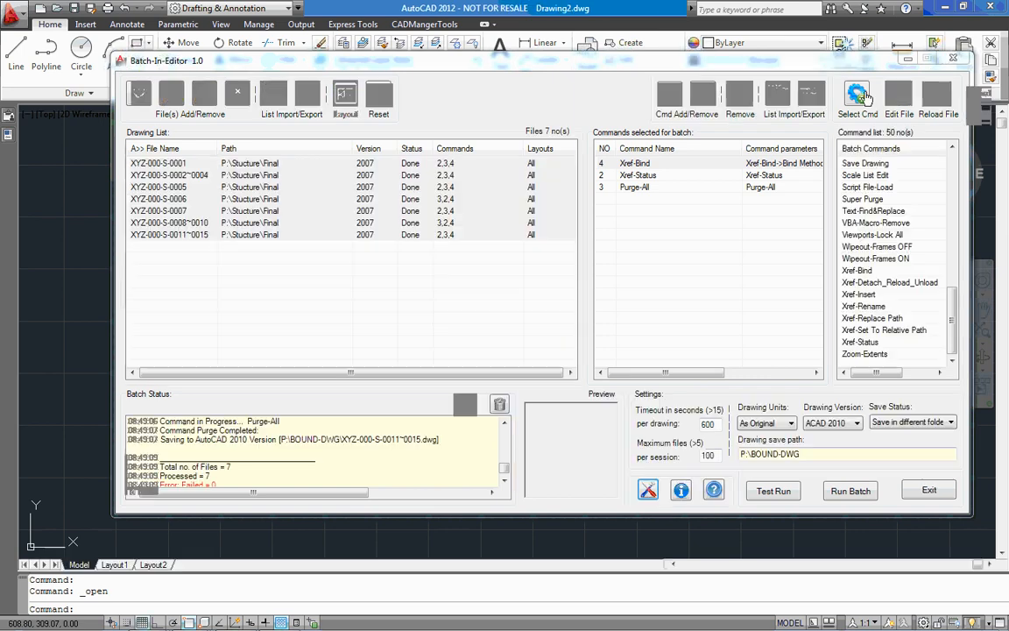
# Minimize Batch-In-Editor and open XYZ-000-S-0001.dwg from the P:\BOUND-DWG folder in Windows Explorer.
pyautogui.click(911, 60)
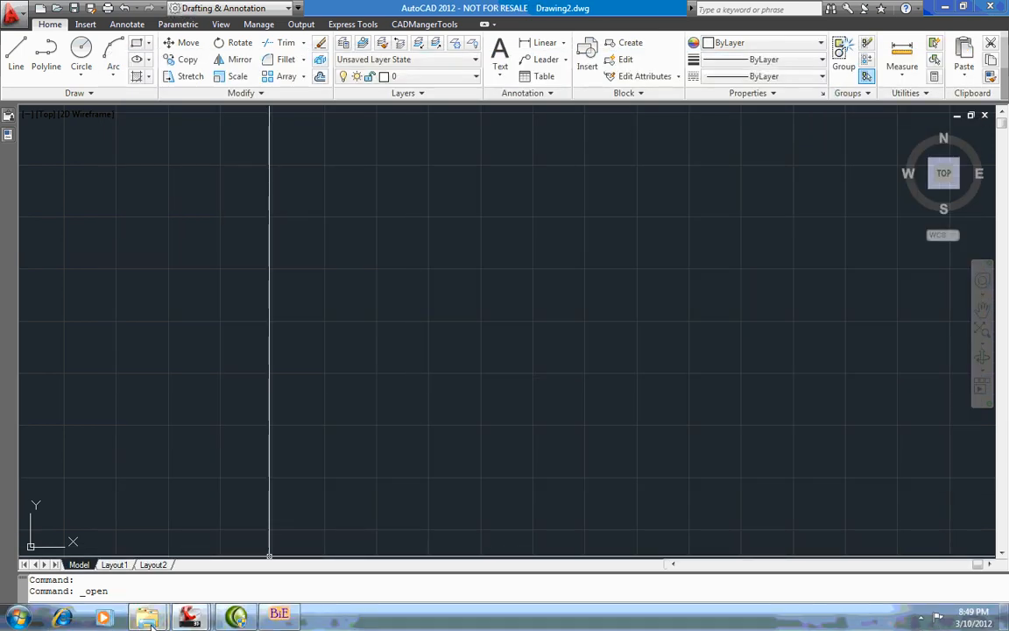
pyautogui.moveTo(146, 618)
pyautogui.click(217, 547)
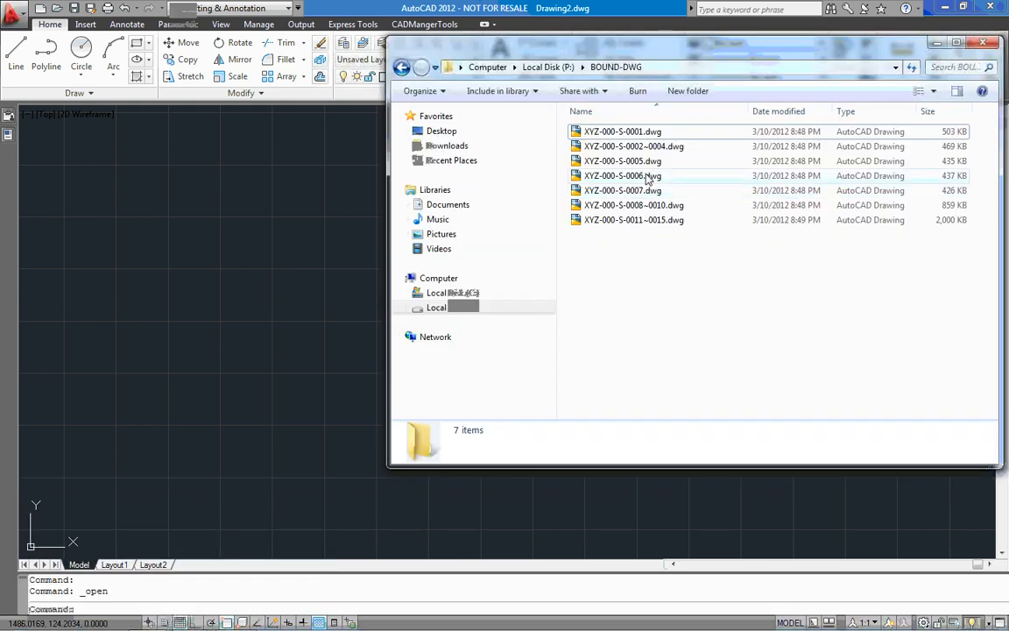
pyautogui.doubleClick(657, 133)
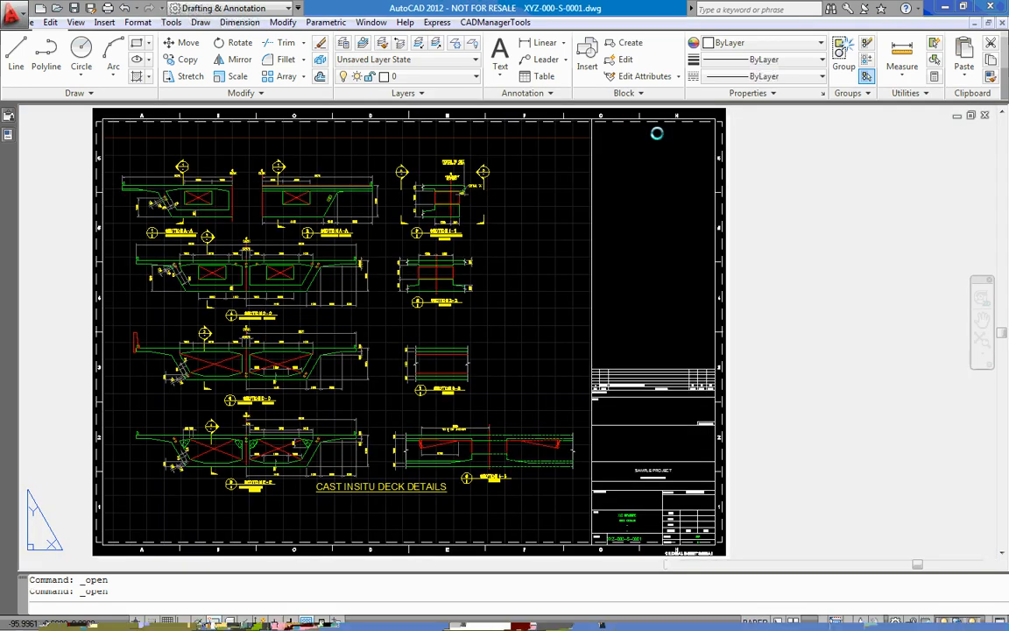
# Examine the full layer list and the external references of the newly bound drawing XYZ-000-S-0001.
pyautogui.click(407, 76)
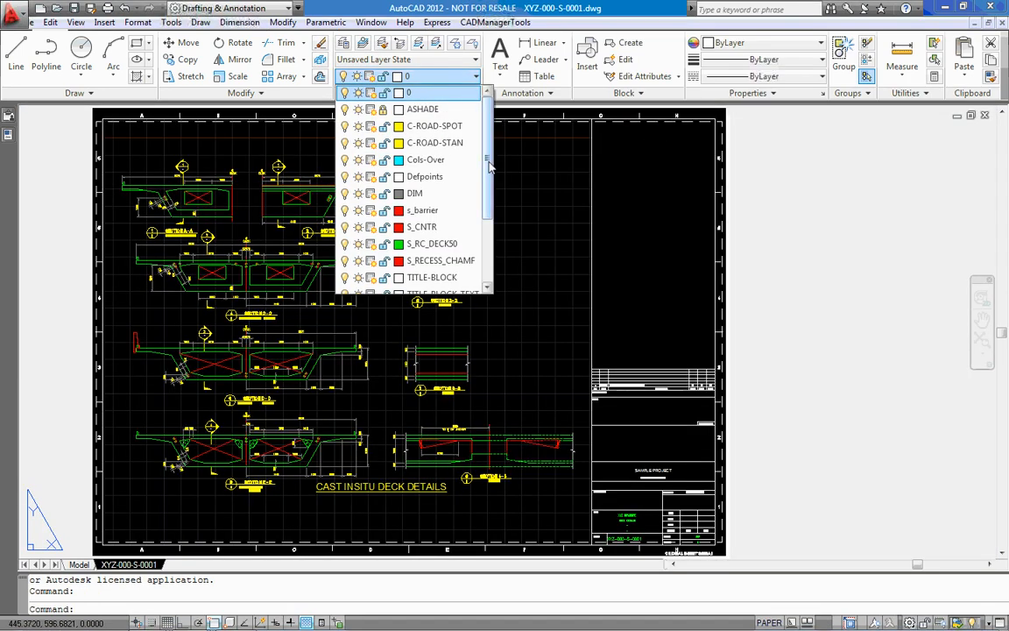
pyautogui.moveTo(489, 166); pyautogui.dragTo(491, 248)
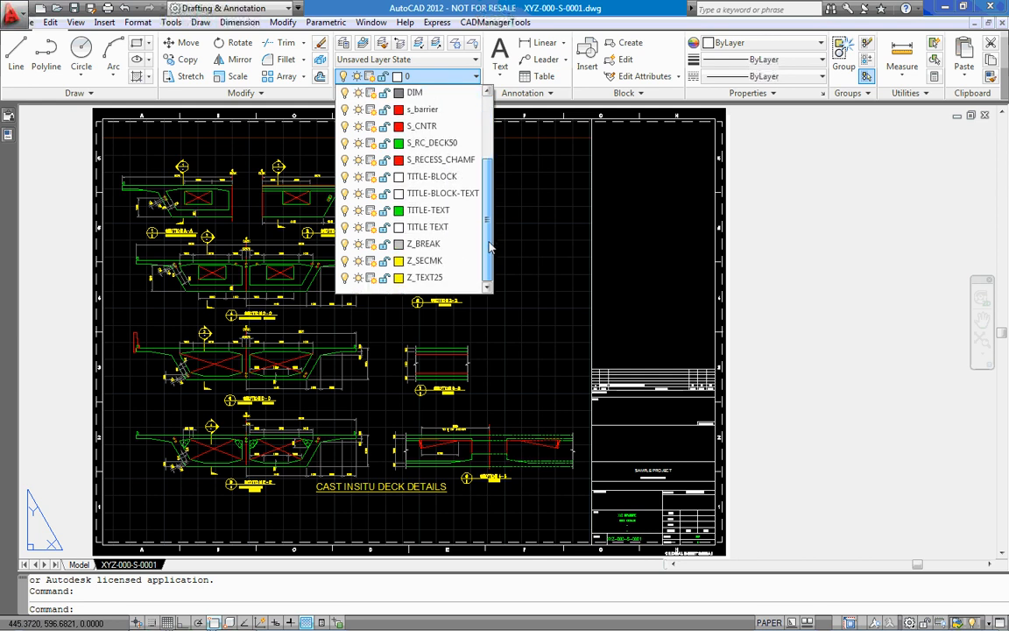
pyautogui.click(656, 221)
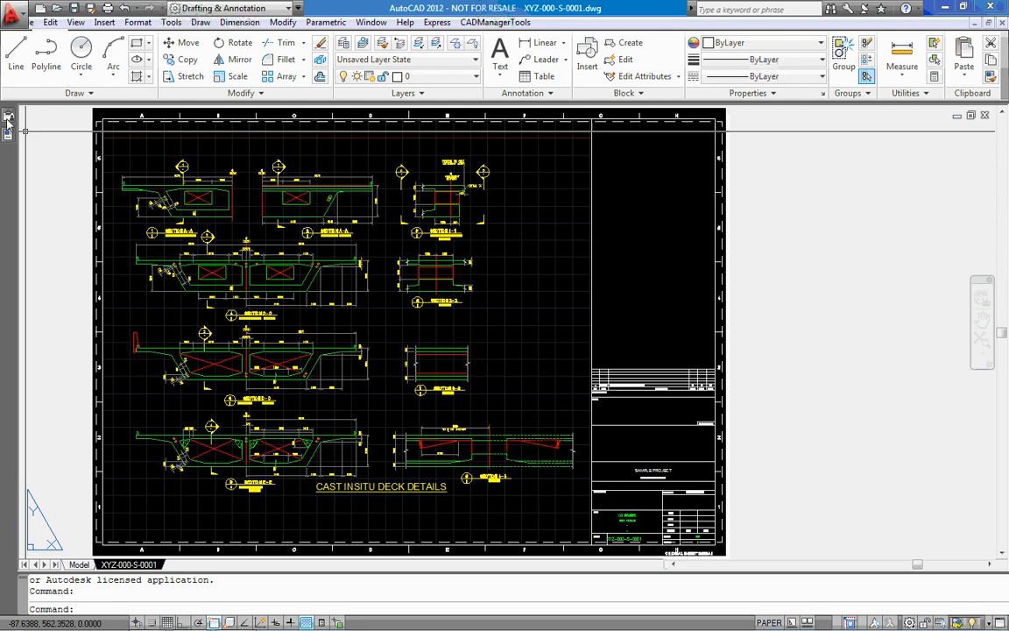
pyautogui.moveTo(8, 117)
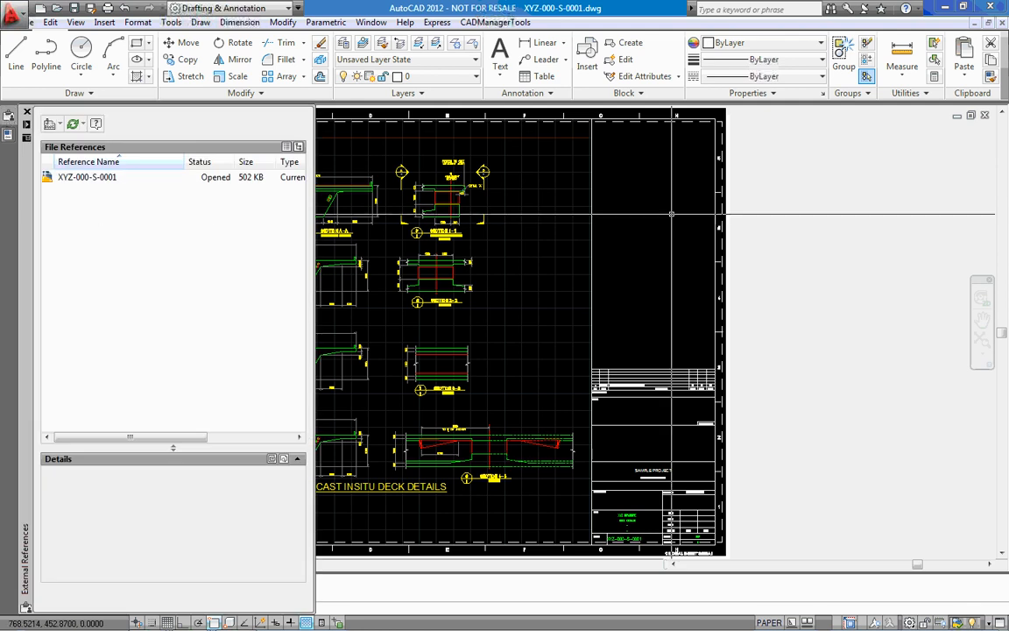